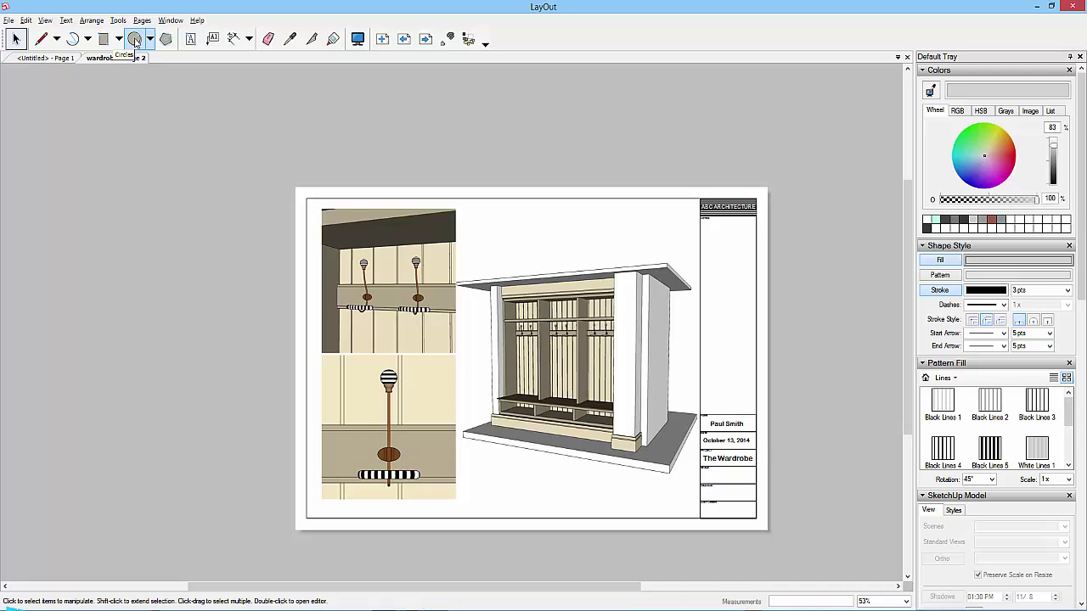
Step: Draw a circle with a radius of about 56 mm over the upper detail view of the coat hooks
{"action": "left_click", "coordinate": [135, 40]}
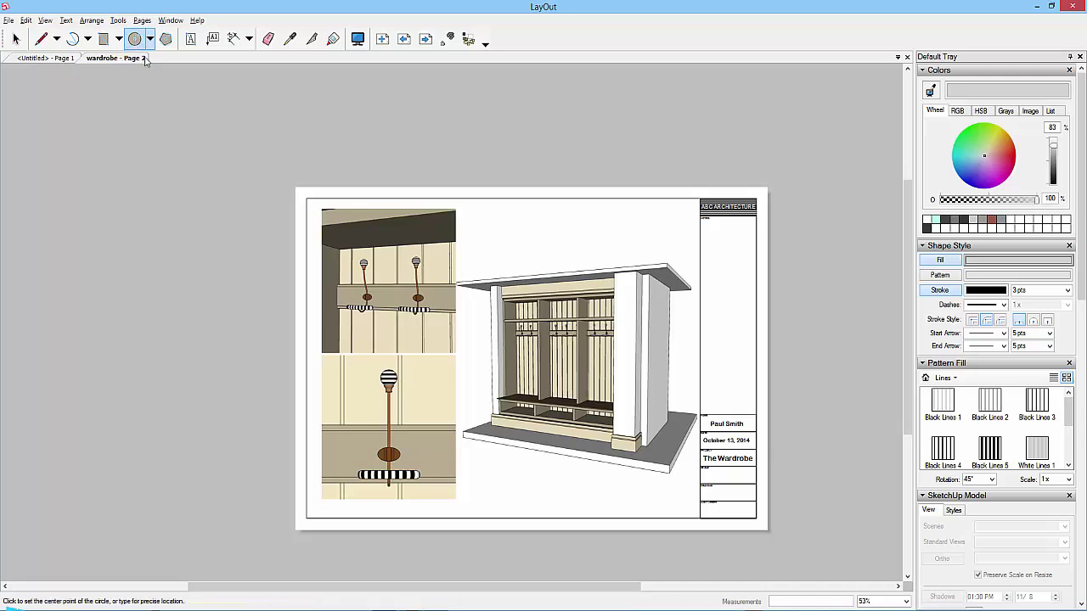
{"action": "left_click", "coordinate": [388, 296]}
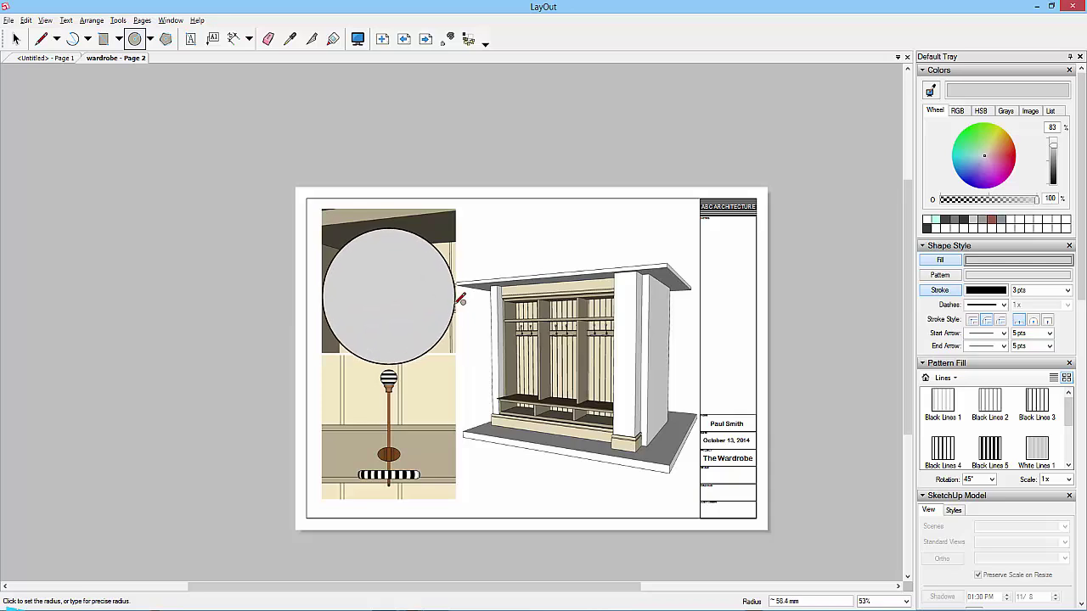
{"action": "left_click", "coordinate": [455, 298]}
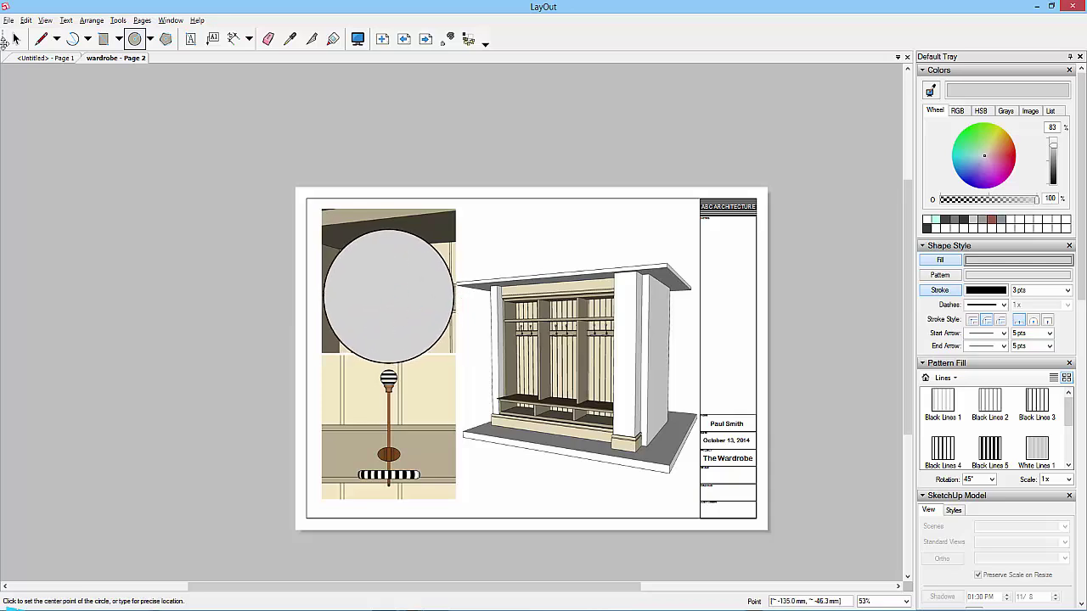
Step: Move the circle up so that it sits centred over the upper detail view
{"action": "left_click", "coordinate": [15, 39]}
{"action": "left_click", "coordinate": [394, 289]}
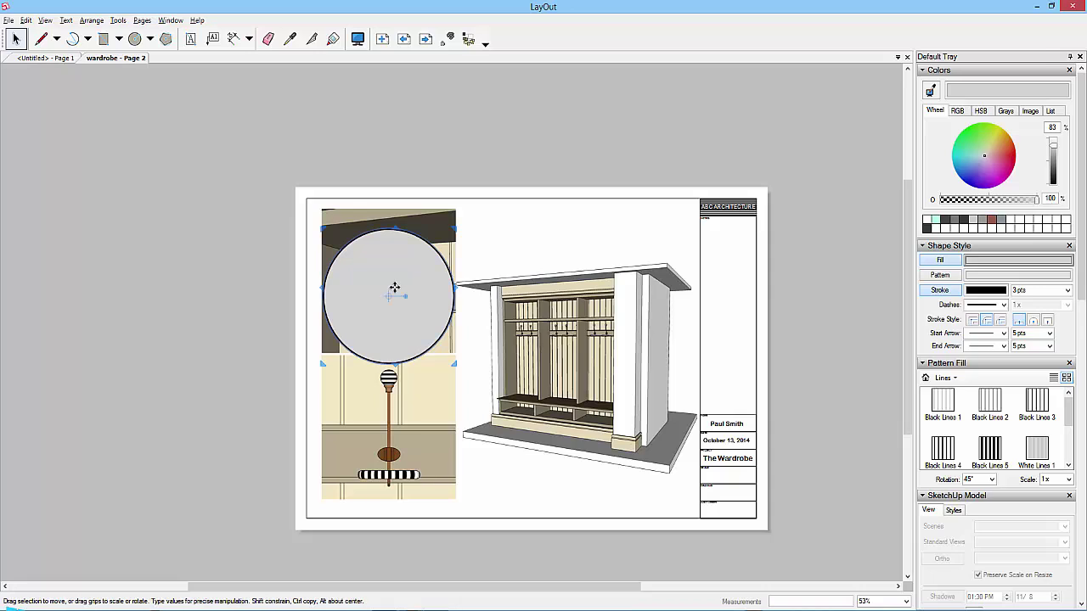
{"action": "left_click_drag", "start_coordinate": [394, 289], "coordinate": [394, 282]}
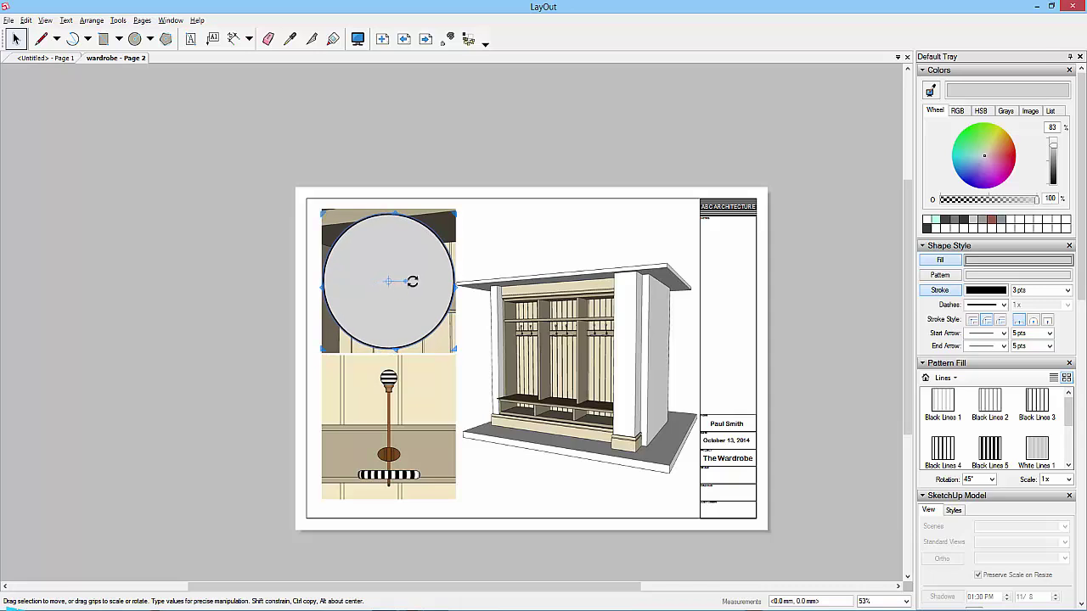
{"action": "left_click", "coordinate": [368, 136]}
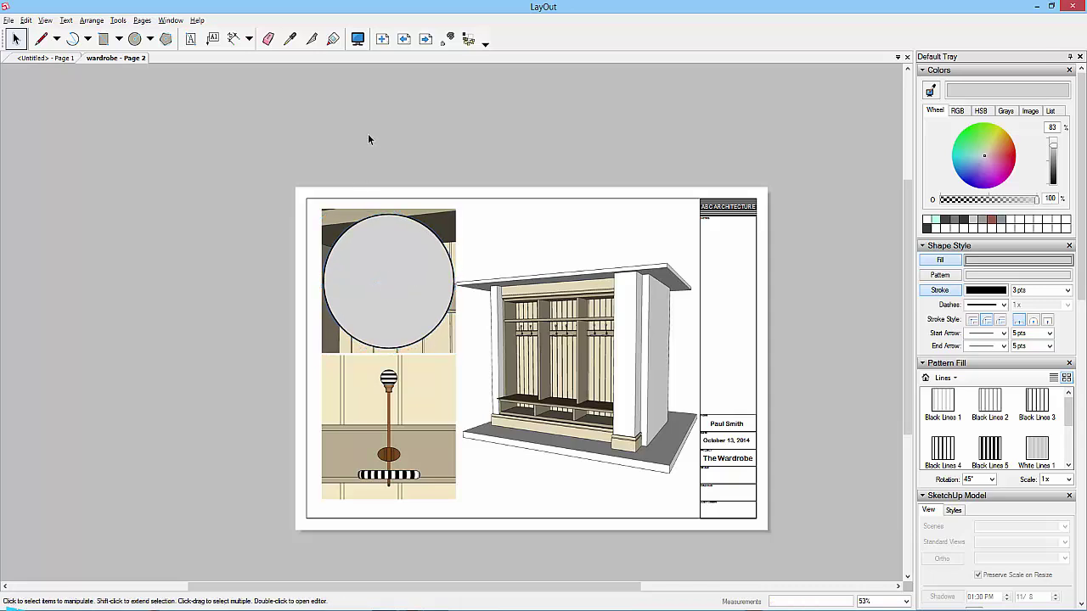
Step: Create a clipping mask from the circle and the upper detail view beneath it
{"action": "left_click", "coordinate": [376, 236]}
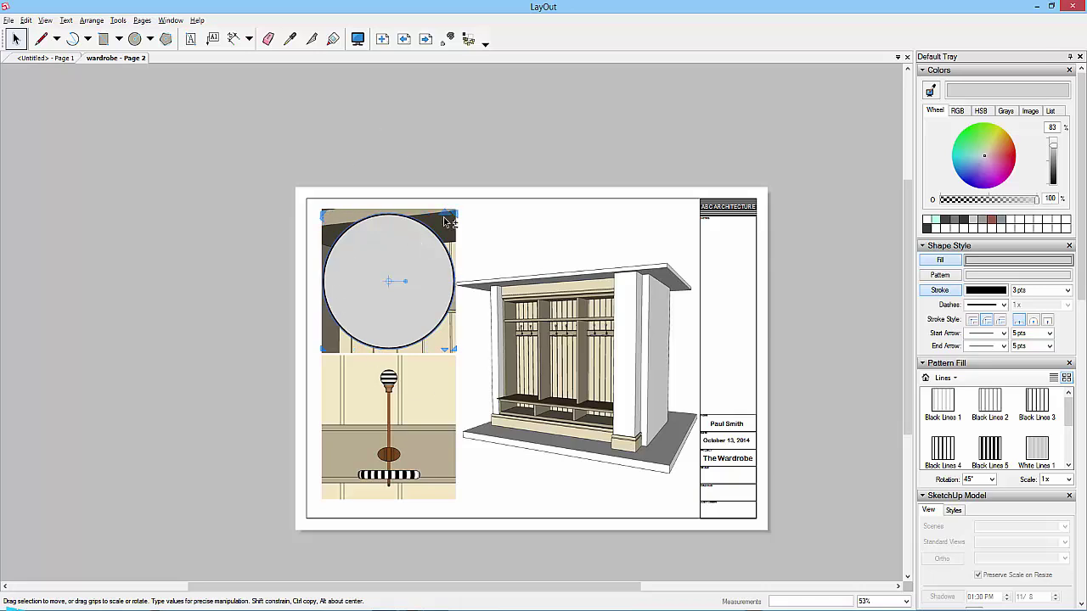
{"action": "left_click", "coordinate": [335, 227]}
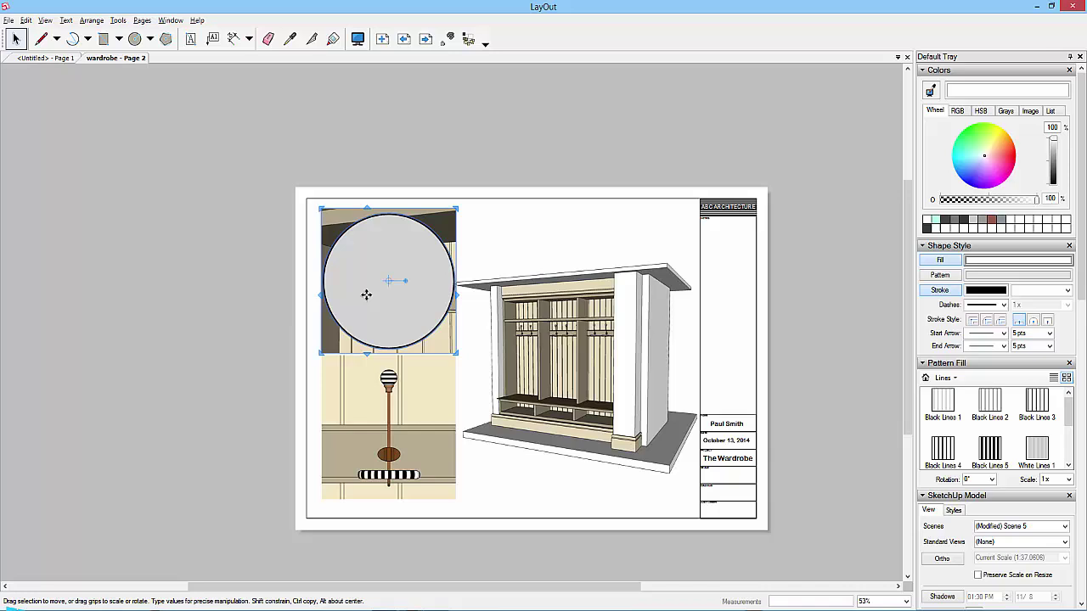
{"action": "left_click", "coordinate": [345, 142]}
{"action": "mouse_move", "coordinate": [253, 132]}
{"action": "left_mouse_down"}
{"action": "mouse_move", "coordinate": [308, 224]}
{"action": "mouse_move", "coordinate": [422, 360]}
{"action": "mouse_move", "coordinate": [473, 378]}
{"action": "left_mouse_up"}
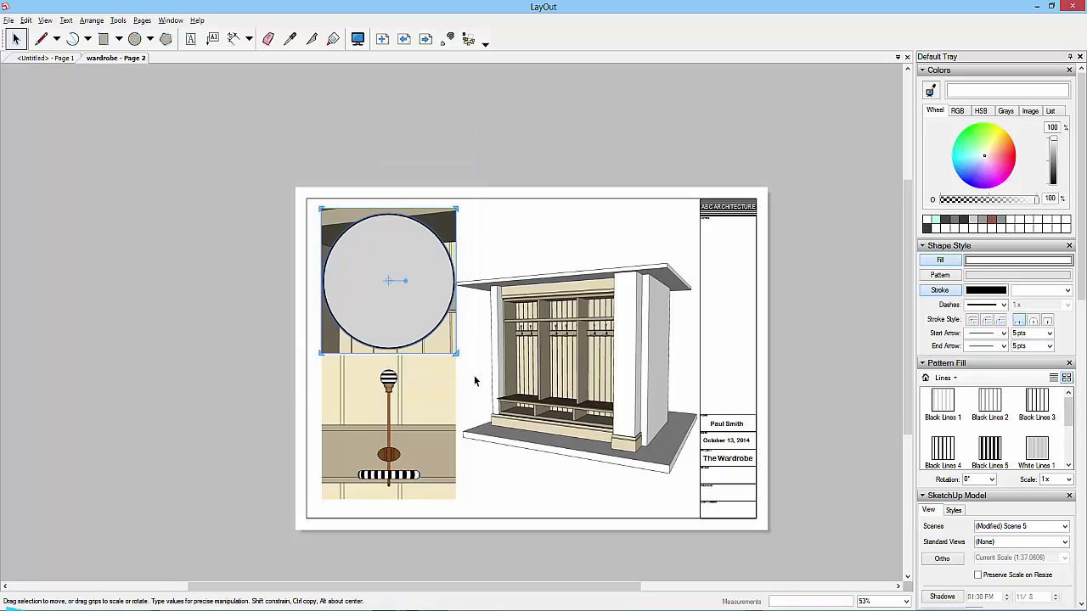
{"action": "right_click", "coordinate": [360, 243]}
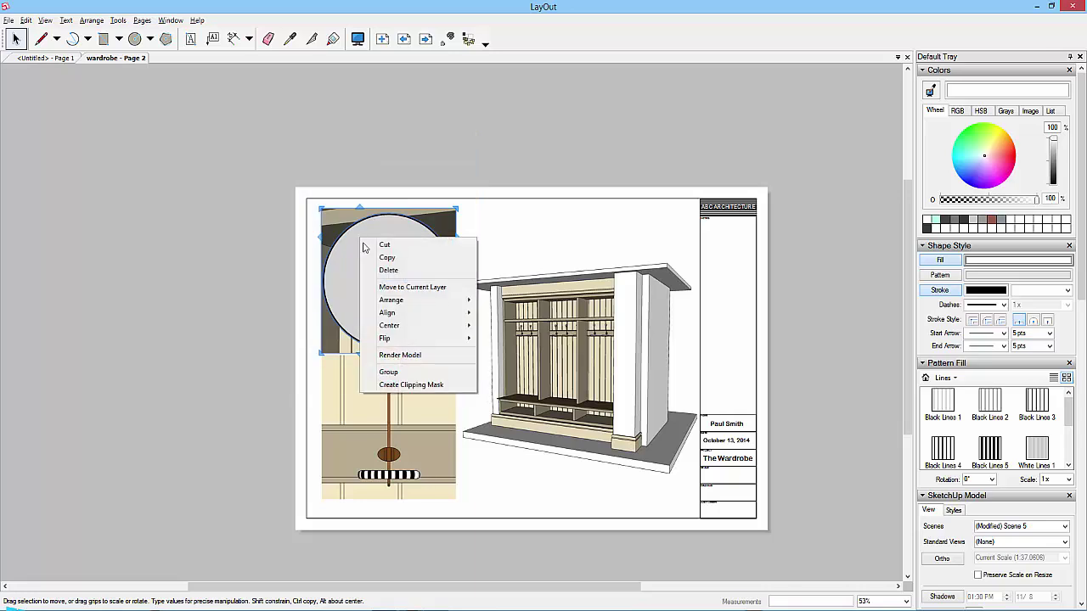
{"action": "left_click", "coordinate": [396, 386]}
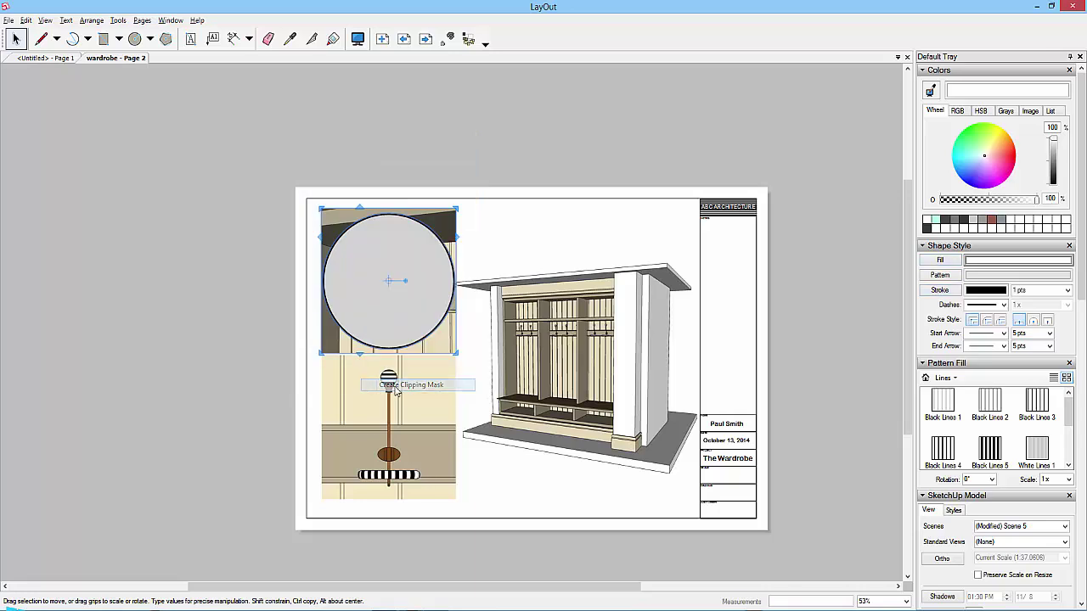
{"action": "left_click", "coordinate": [457, 129]}
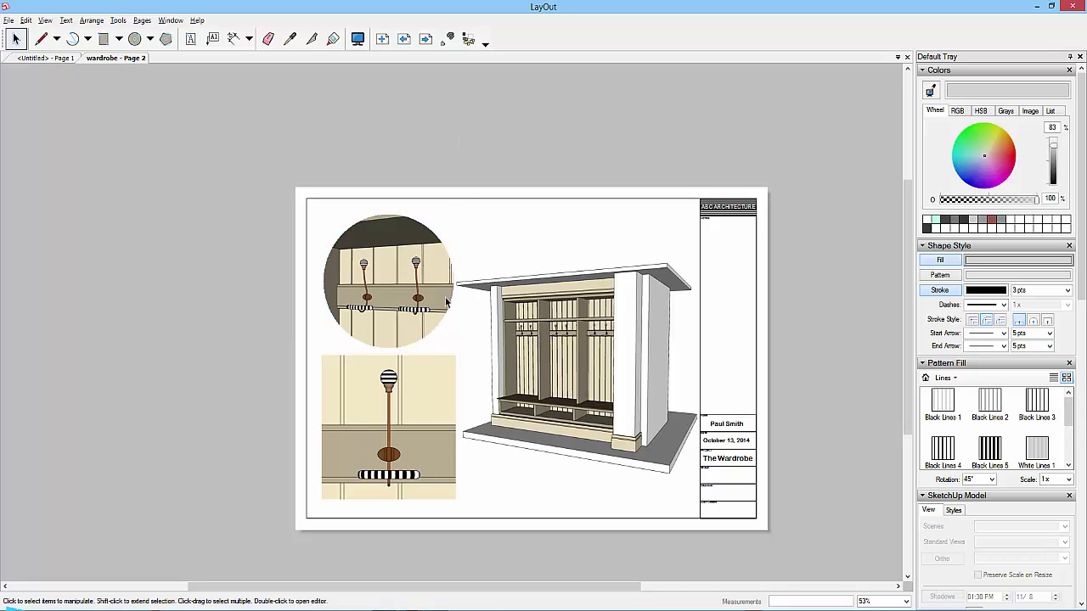
Step: Turn on the stroke for the circular hook view so that it has a black outline
{"action": "left_click", "coordinate": [379, 242]}
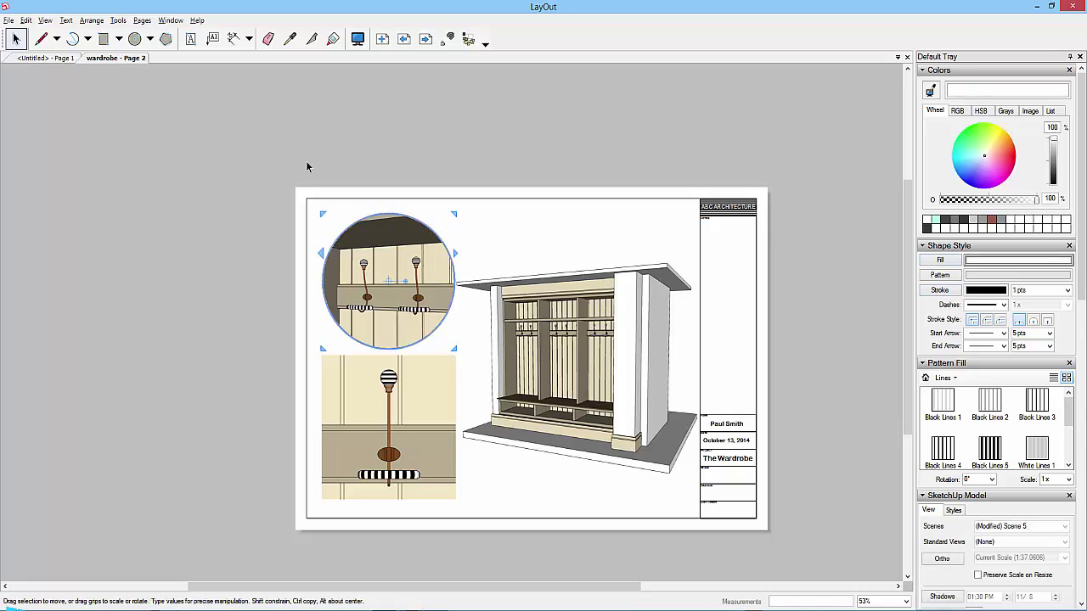
{"action": "left_click", "coordinate": [359, 158]}
{"action": "scroll", "coordinate": [359, 208], "scroll_direction": "up", "scroll_amount": 3}
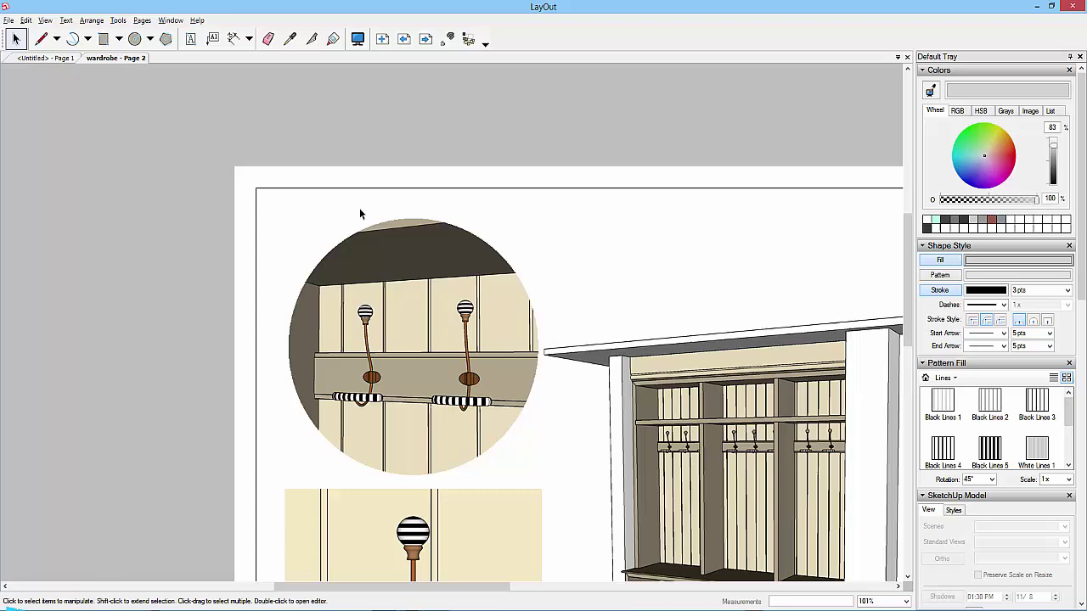
{"action": "scroll", "coordinate": [359, 213], "scroll_direction": "down", "scroll_amount": 3}
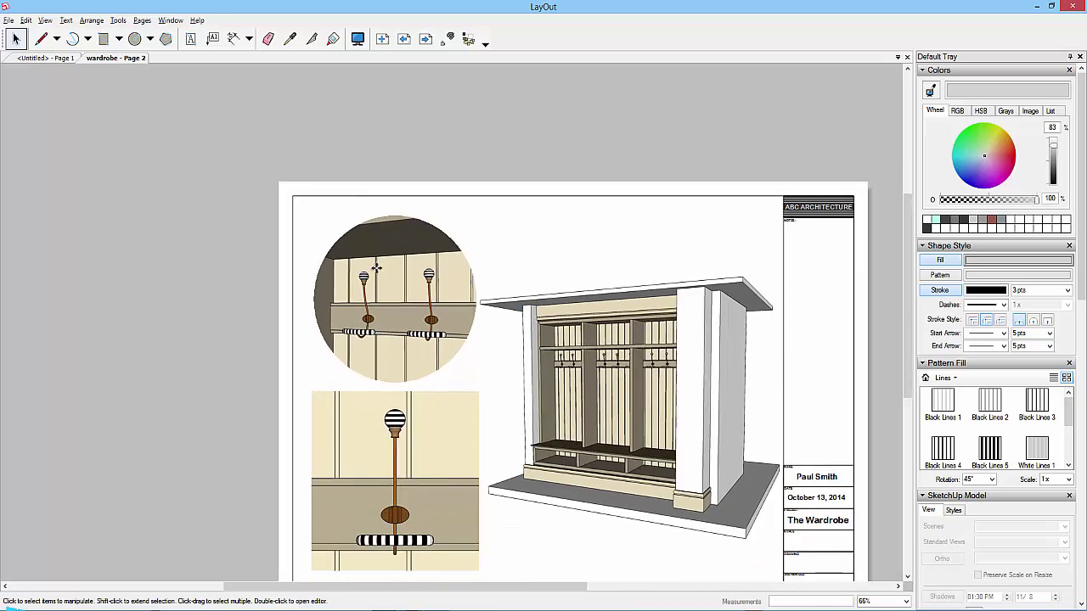
{"action": "left_click", "coordinate": [373, 283]}
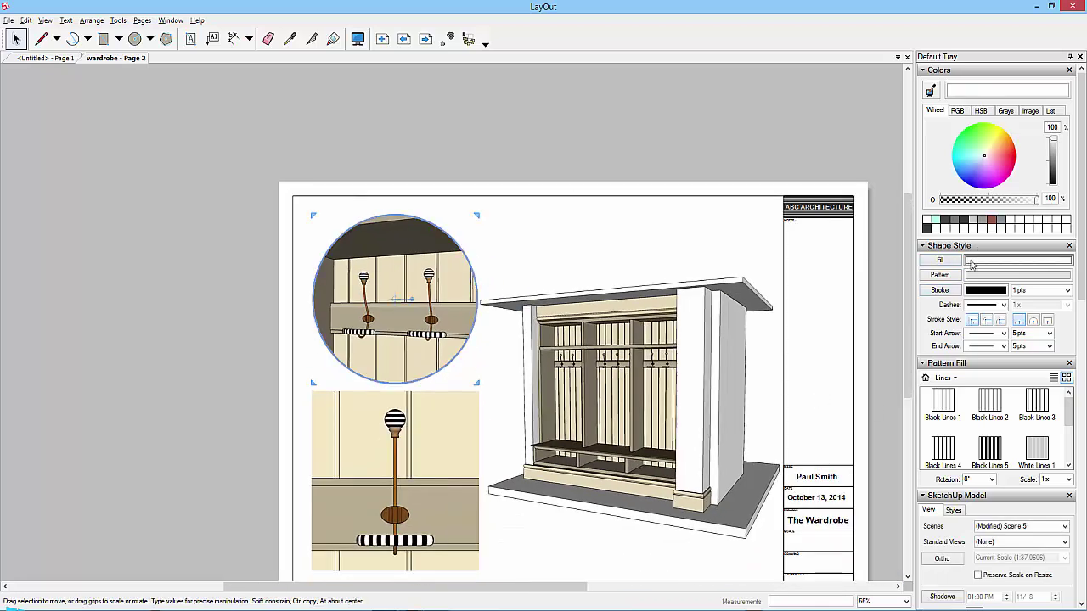
{"action": "left_click", "coordinate": [940, 290]}
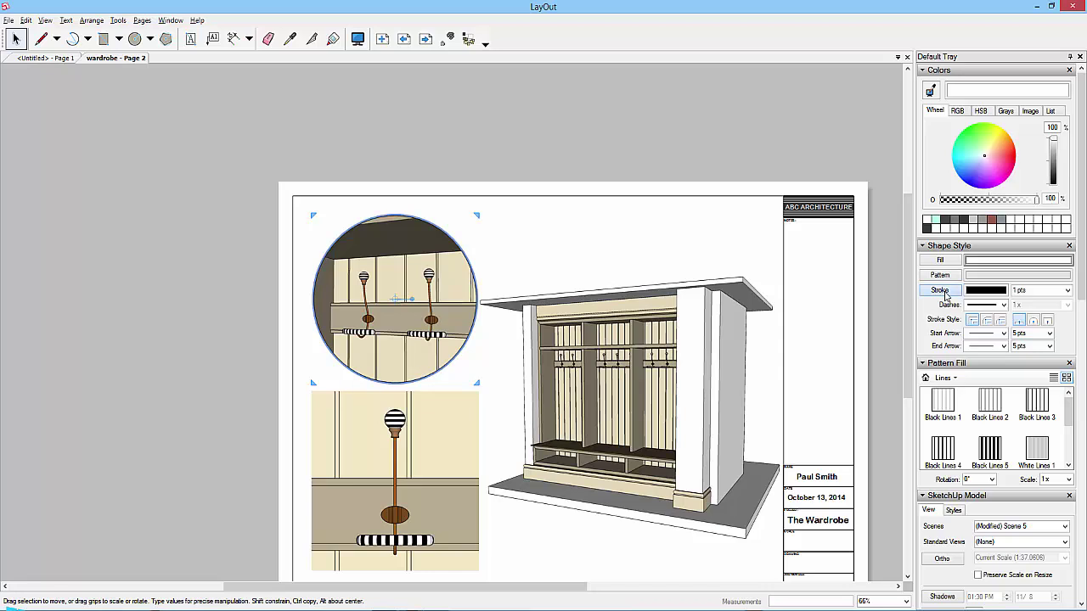
{"action": "left_click", "coordinate": [616, 136]}
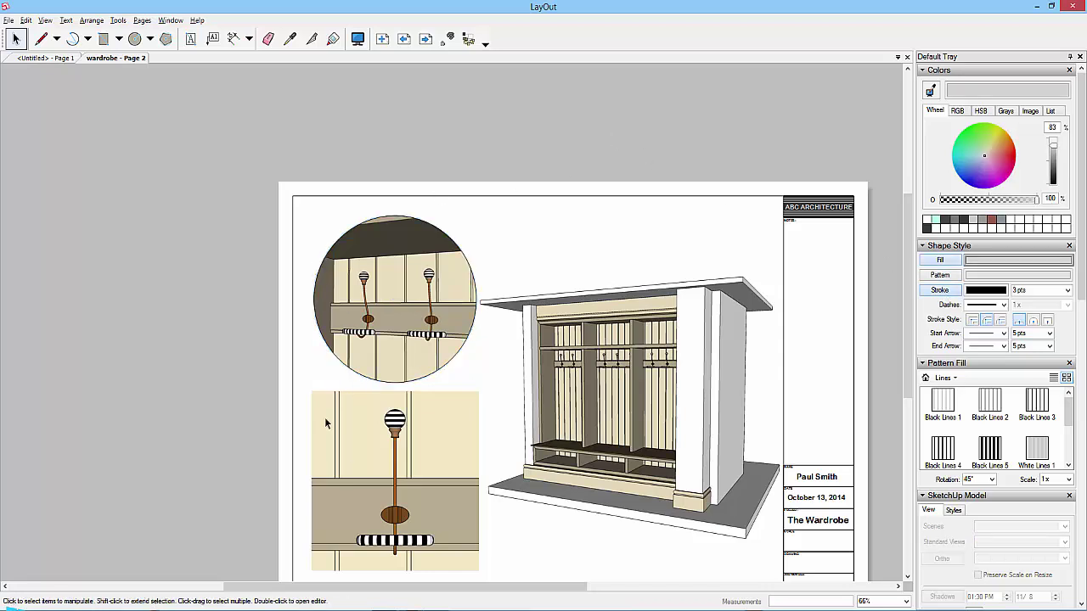
Step: Release the clipping mask of the upper circular view
{"action": "middle_click_drag", "start_coordinate": [445, 298], "coordinate": [500, 220]}
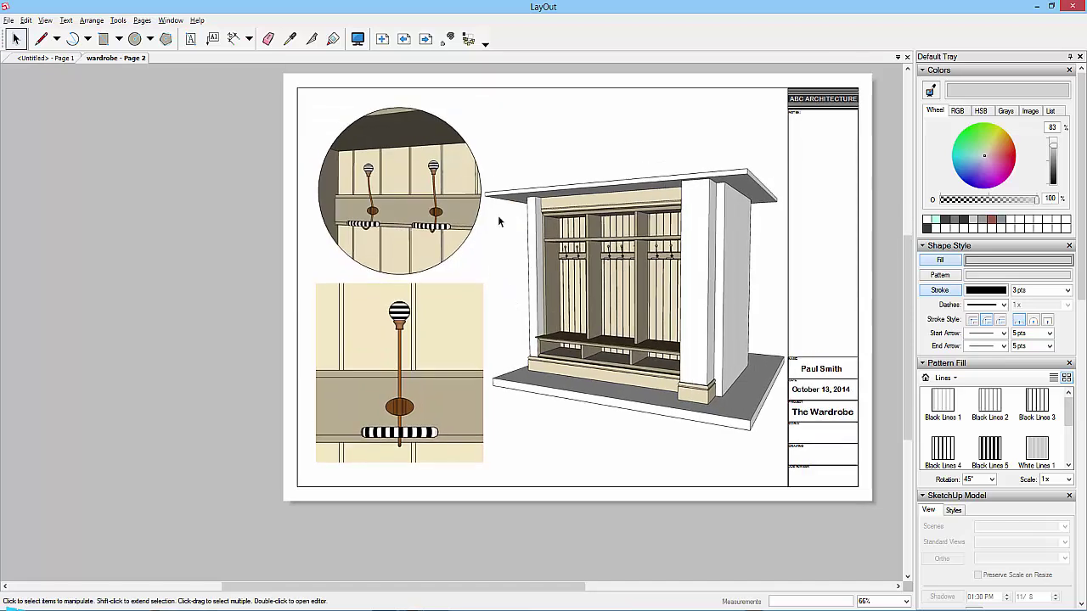
{"action": "right_click", "coordinate": [400, 199]}
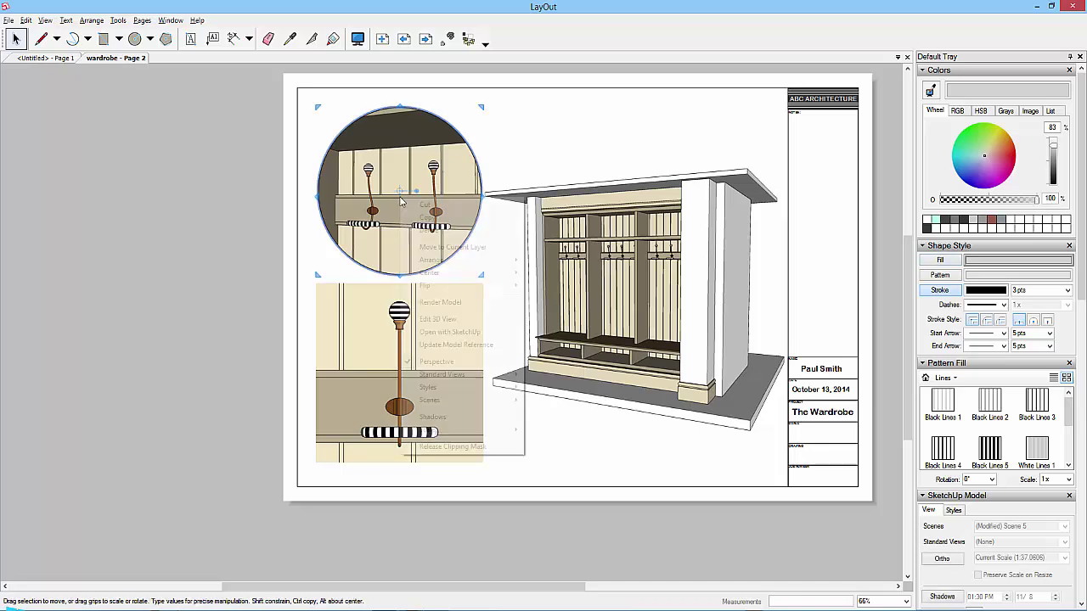
{"action": "left_click", "coordinate": [463, 448]}
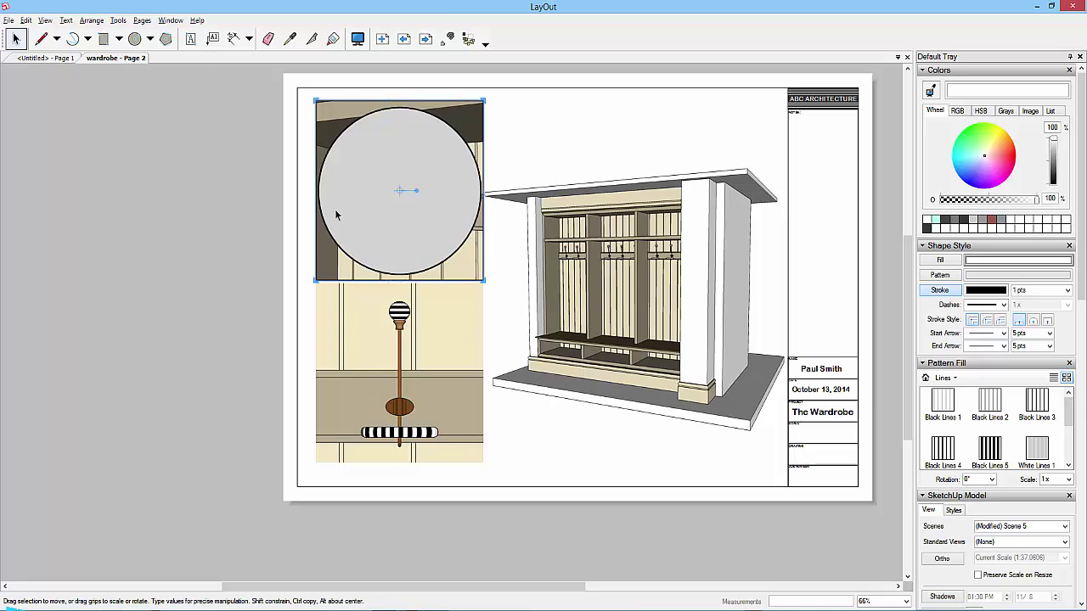
{"action": "left_click", "coordinate": [281, 219]}
Step: Place a copy of the mask circle centred over the lower detail view of the single hook
{"action": "left_click", "coordinate": [408, 220]}
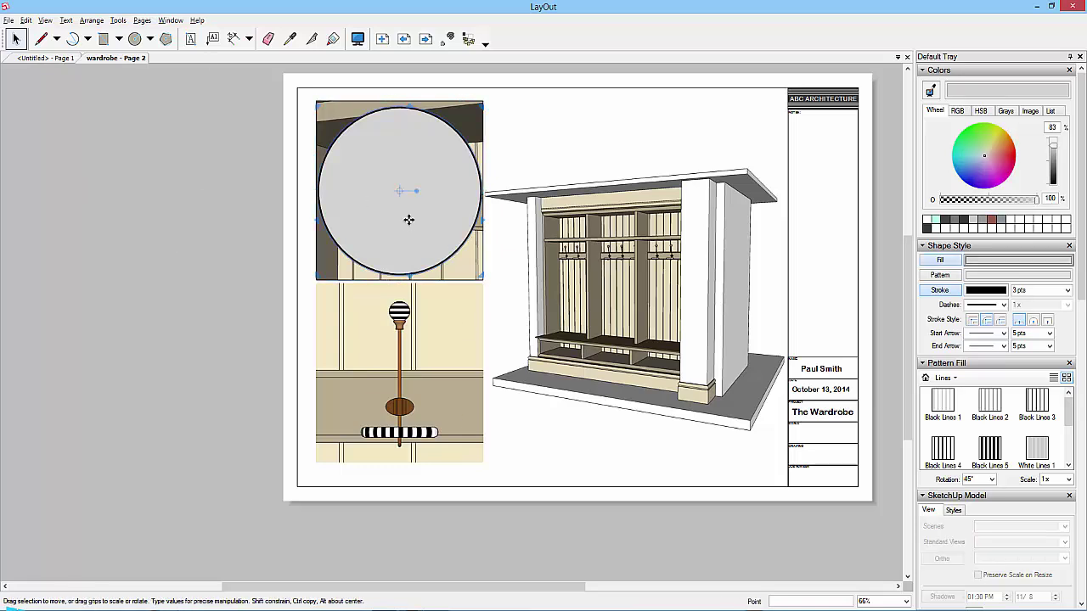
{"action": "left_click_drag", "start_coordinate": [402, 221], "coordinate": [160, 230]}
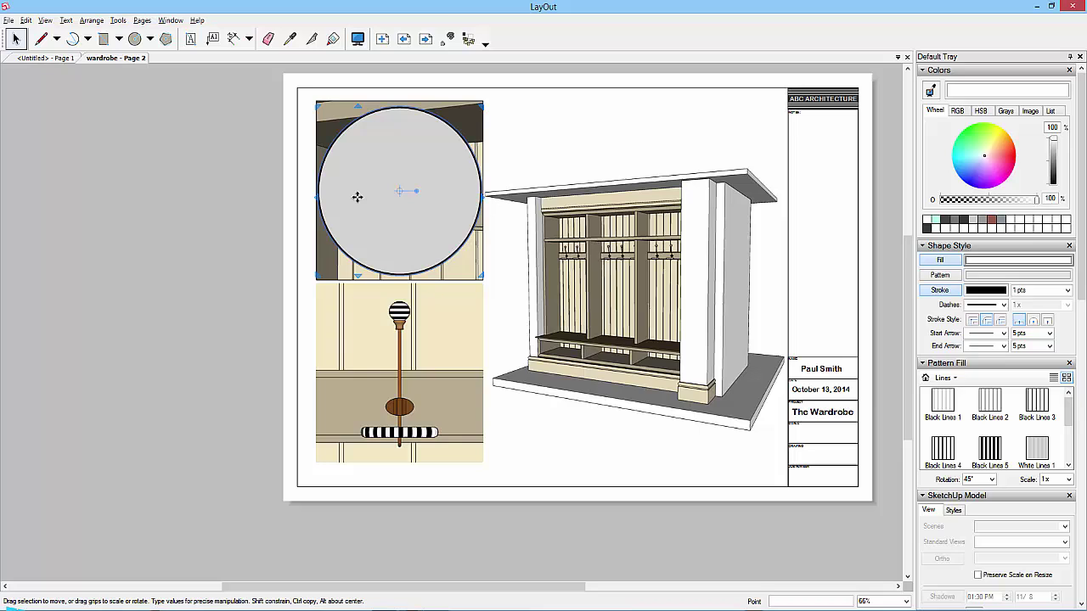
{"action": "left_click_drag", "start_coordinate": [358, 197], "coordinate": [417, 378]}
{"action": "left_click", "coordinate": [252, 270]}
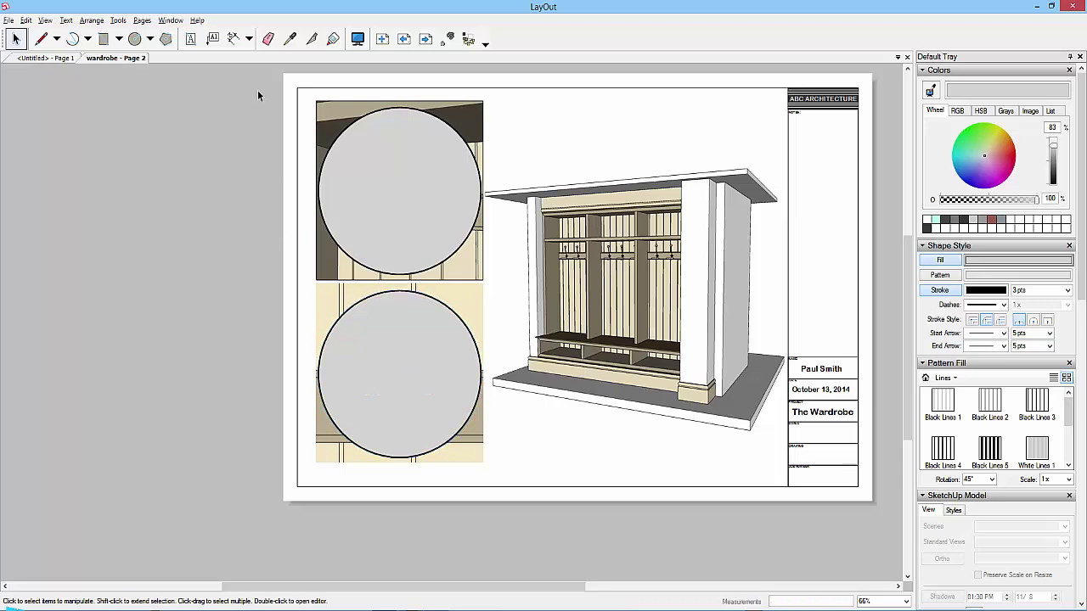
Step: Clip the upper detail view with its circle again using a clipping mask
{"action": "left_click_drag", "start_coordinate": [263, 78], "coordinate": [497, 315]}
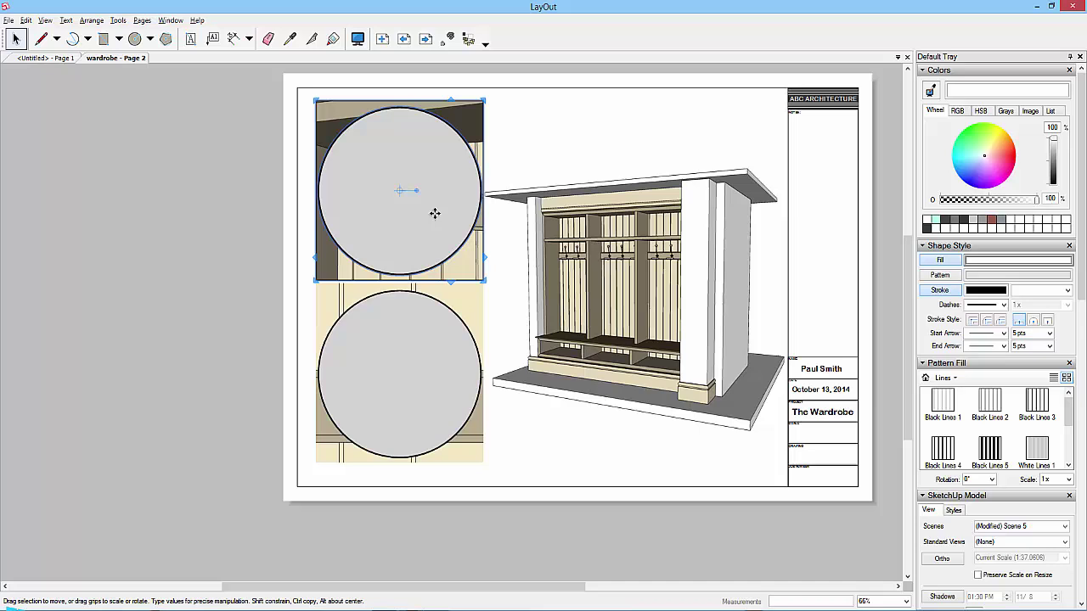
{"action": "right_click", "coordinate": [438, 219]}
{"action": "left_click", "coordinate": [486, 361]}
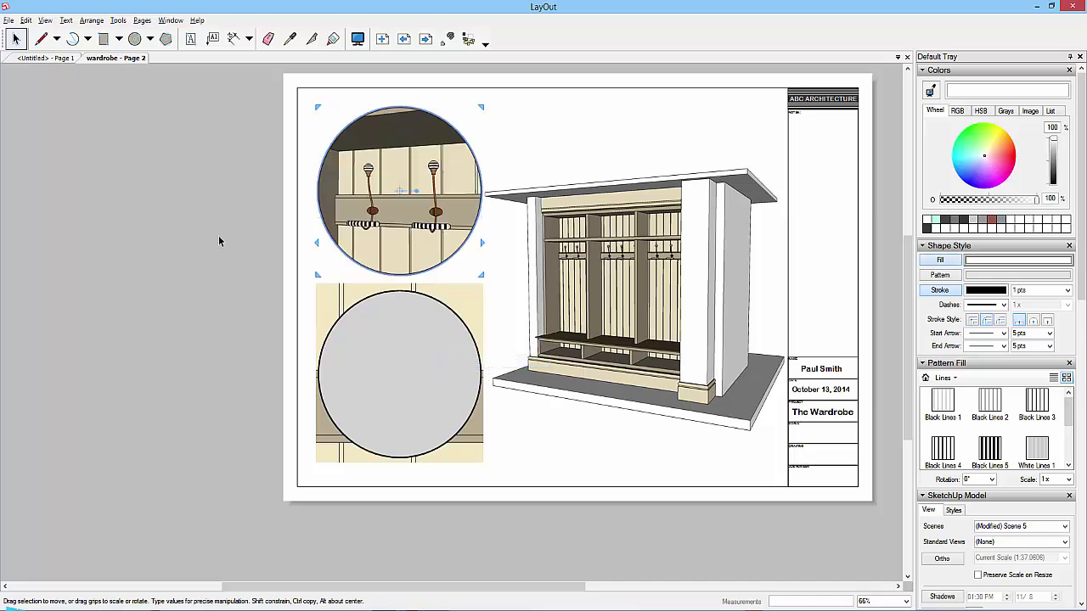
Step: Create a clipping mask from the copied circle and the lower detail view
{"action": "left_click_drag", "start_coordinate": [204, 214], "coordinate": [506, 505]}
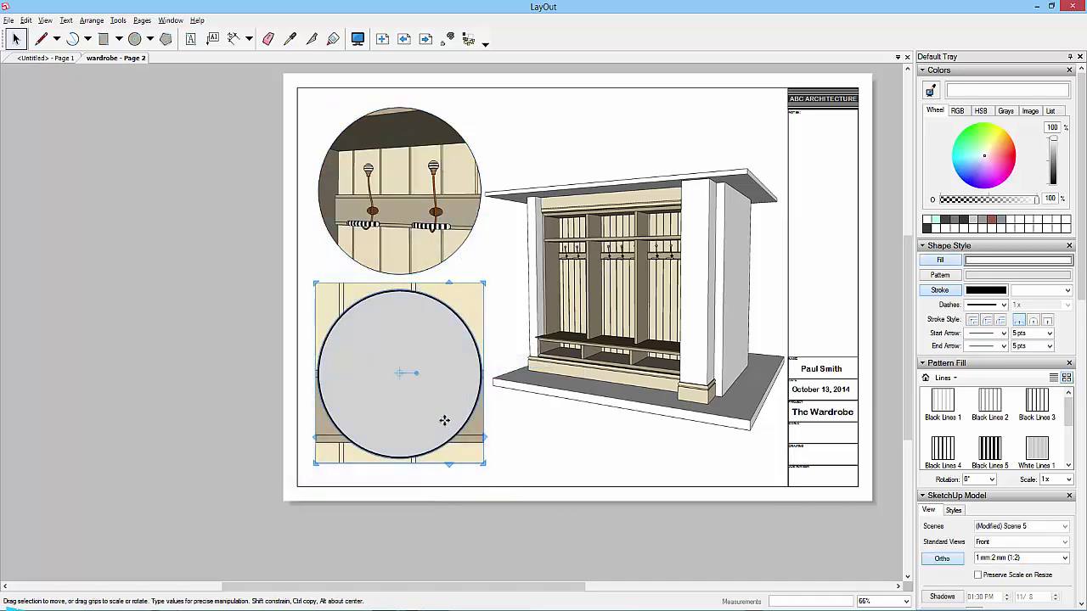
{"action": "right_click", "coordinate": [445, 419]}
{"action": "left_click", "coordinate": [492, 568]}
{"action": "left_click", "coordinate": [126, 327]}
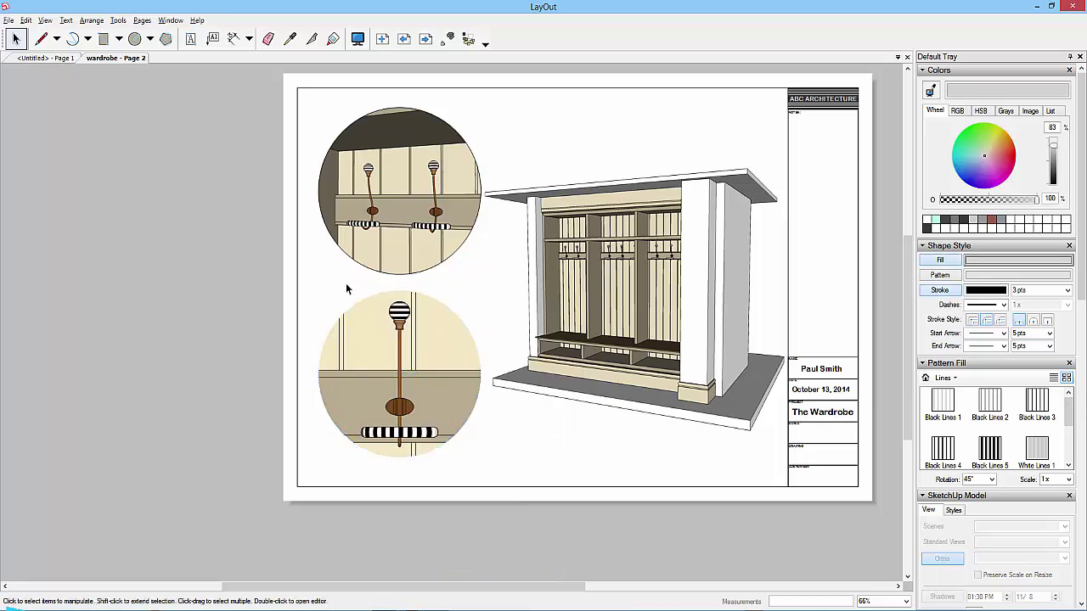
Step: Sample the outline style of the upper circular view and apply it to the lower circular view
{"action": "scroll", "coordinate": [414, 256], "scroll_direction": "up", "scroll_amount": 6}
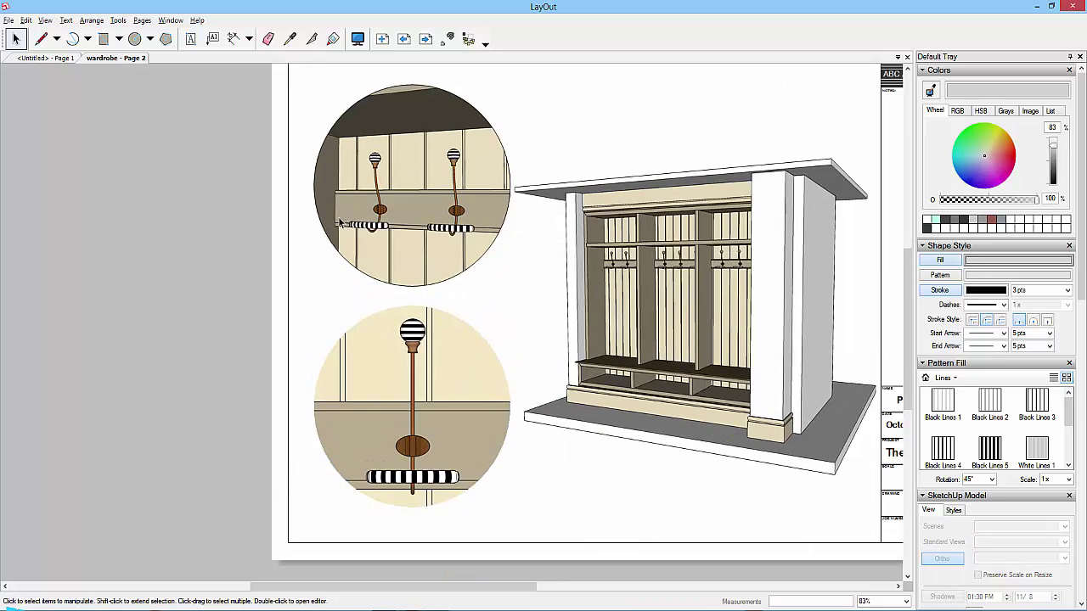
{"action": "scroll", "coordinate": [522, 309], "scroll_direction": "down", "scroll_amount": 2}
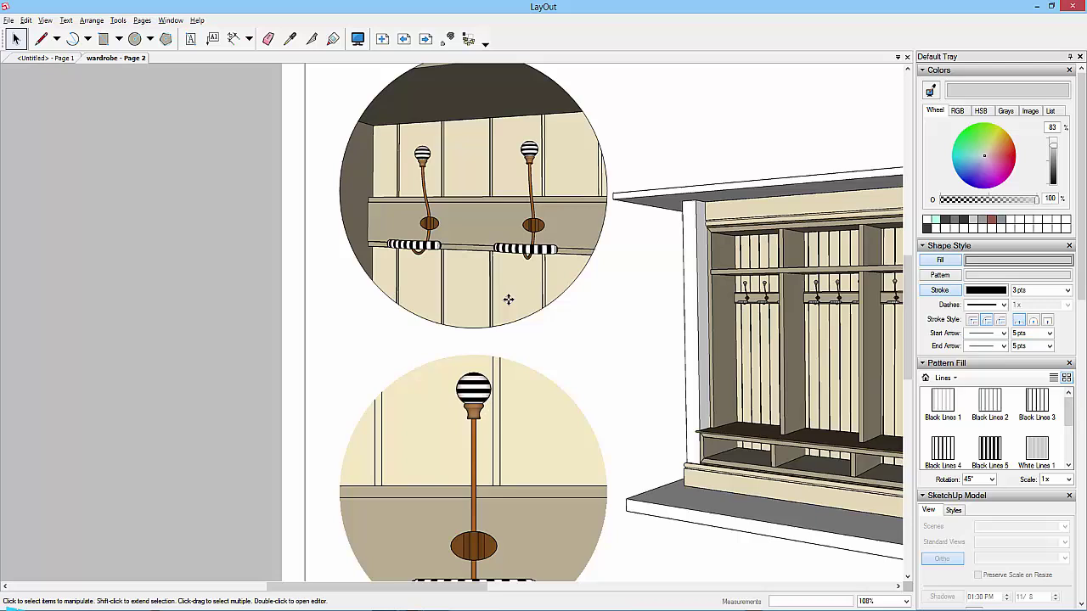
{"action": "left_click", "coordinate": [508, 302]}
{"action": "left_click", "coordinate": [289, 40]}
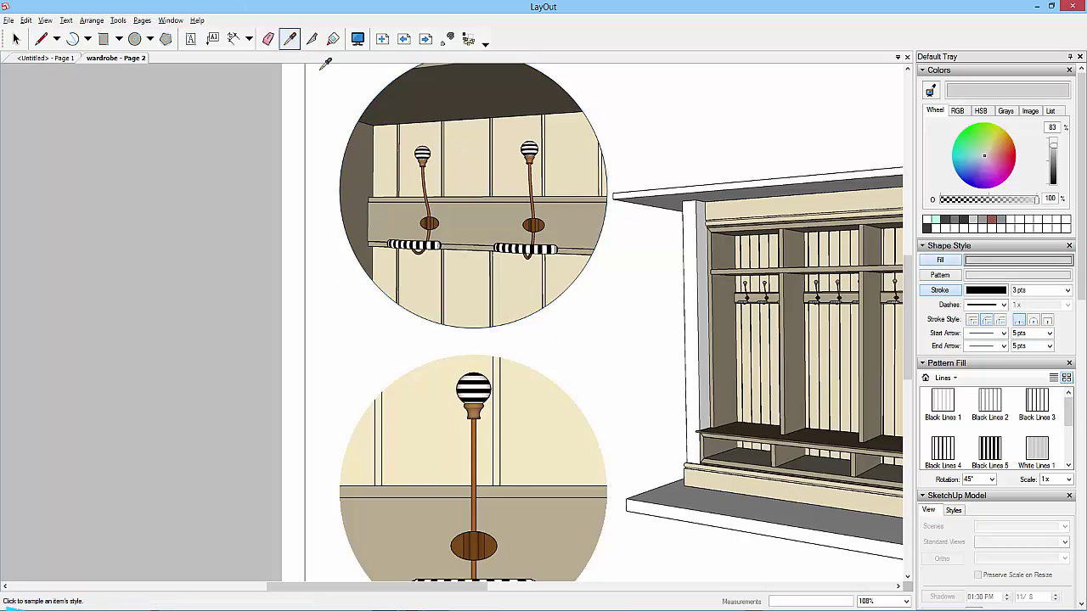
{"action": "left_click", "coordinate": [393, 424]}
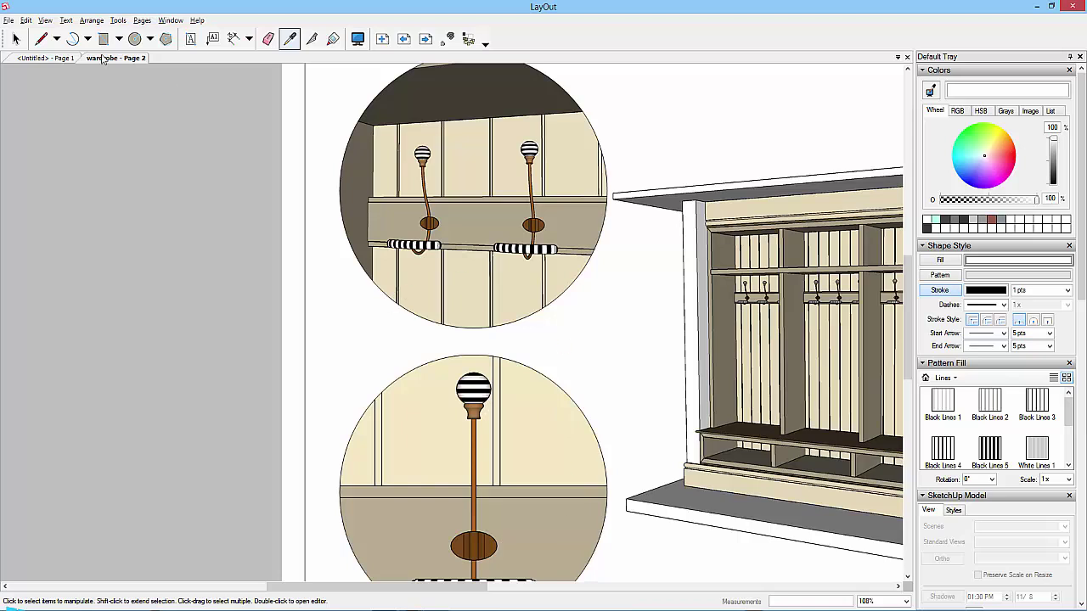
{"action": "left_click", "coordinate": [15, 39]}
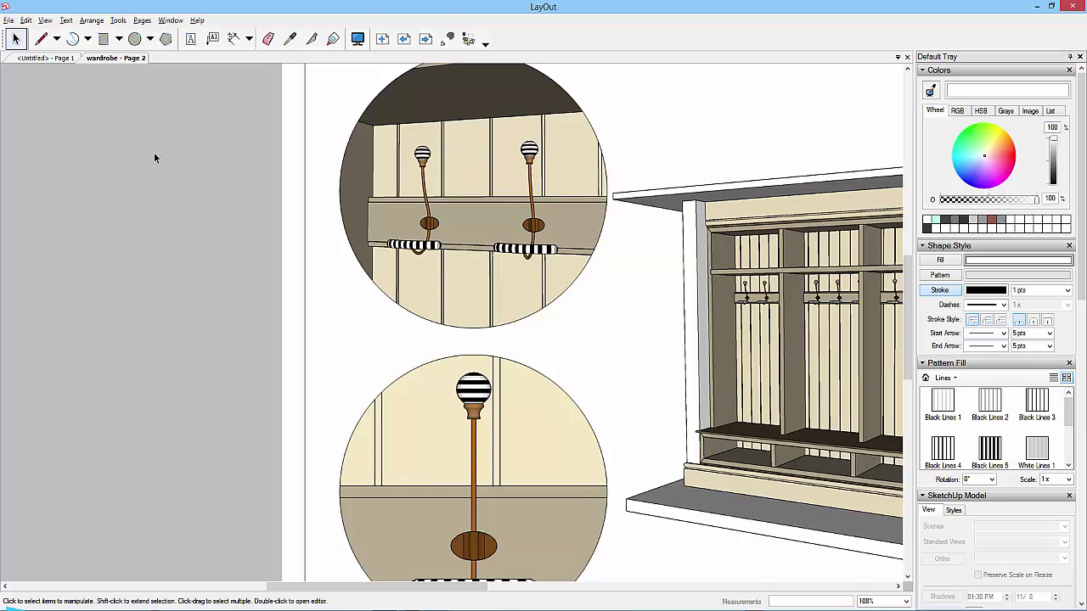
Step: Set the outline stroke width of the lower circular detail view to 2 pts
{"action": "left_click", "coordinate": [425, 363]}
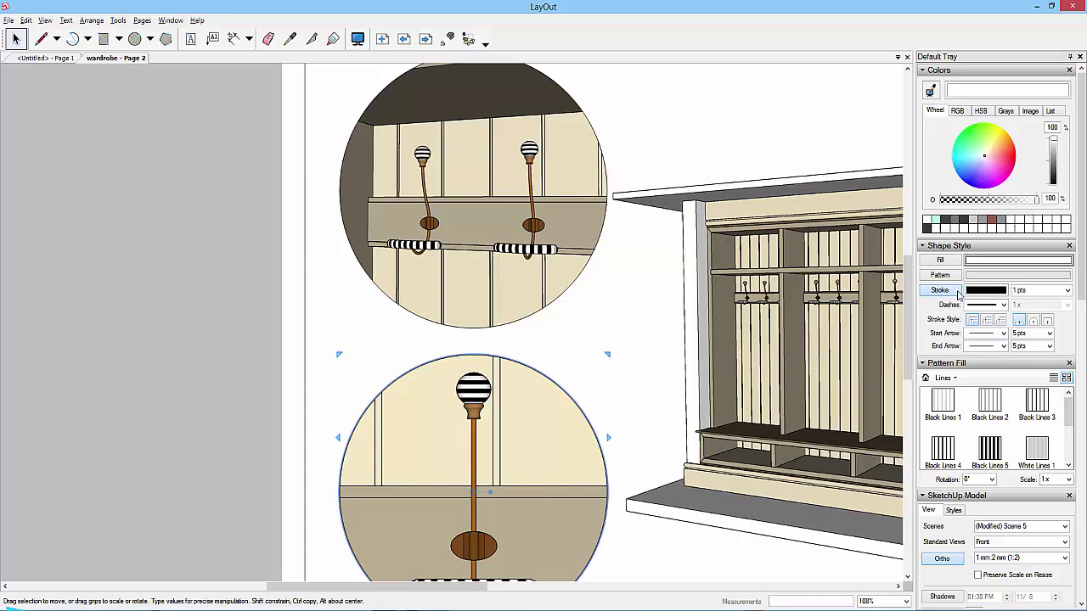
{"action": "left_click", "coordinate": [1067, 290]}
{"action": "left_click", "coordinate": [1027, 357]}
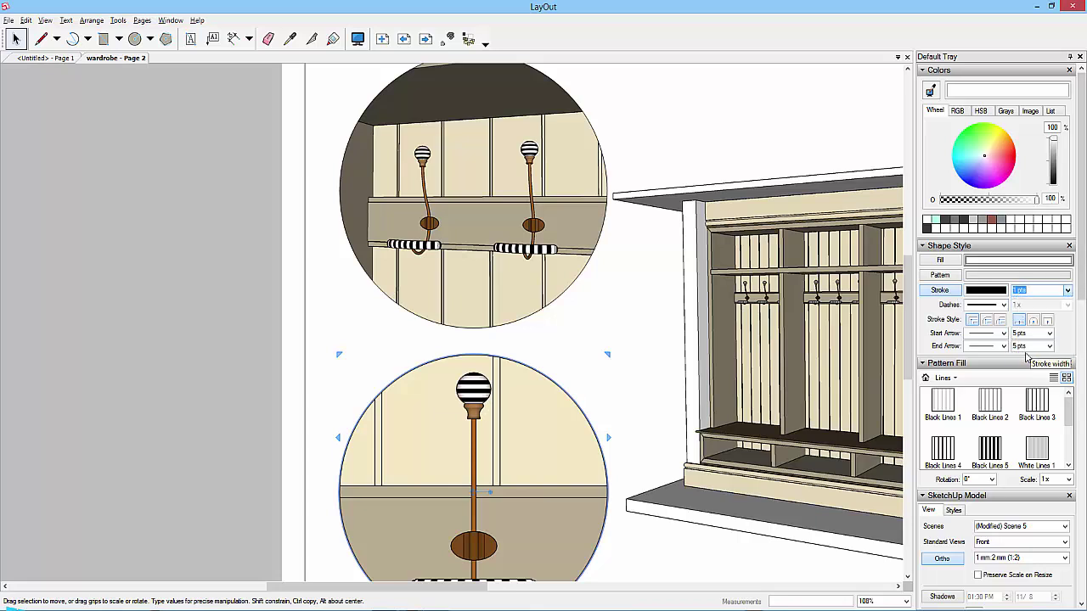
{"action": "left_click", "coordinate": [136, 293]}
{"action": "scroll", "coordinate": [285, 295], "scroll_direction": "down", "scroll_amount": 3}
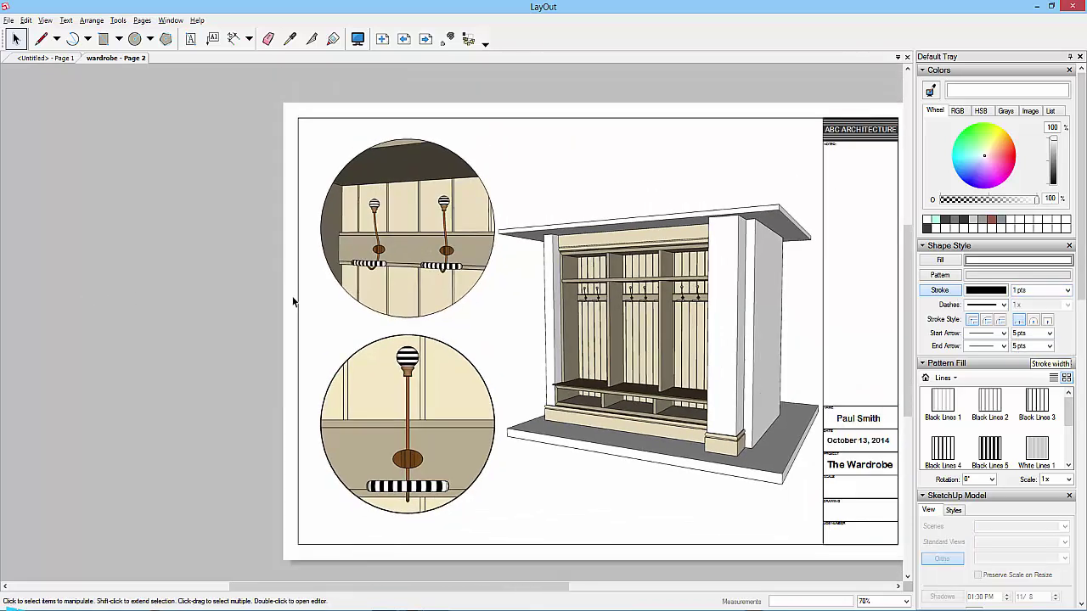
Step: Sample the outline style of the lower circular view and apply it to the upper circular view
{"action": "left_click", "coordinate": [290, 38]}
{"action": "left_click", "coordinate": [432, 358]}
{"action": "left_click", "coordinate": [448, 306]}
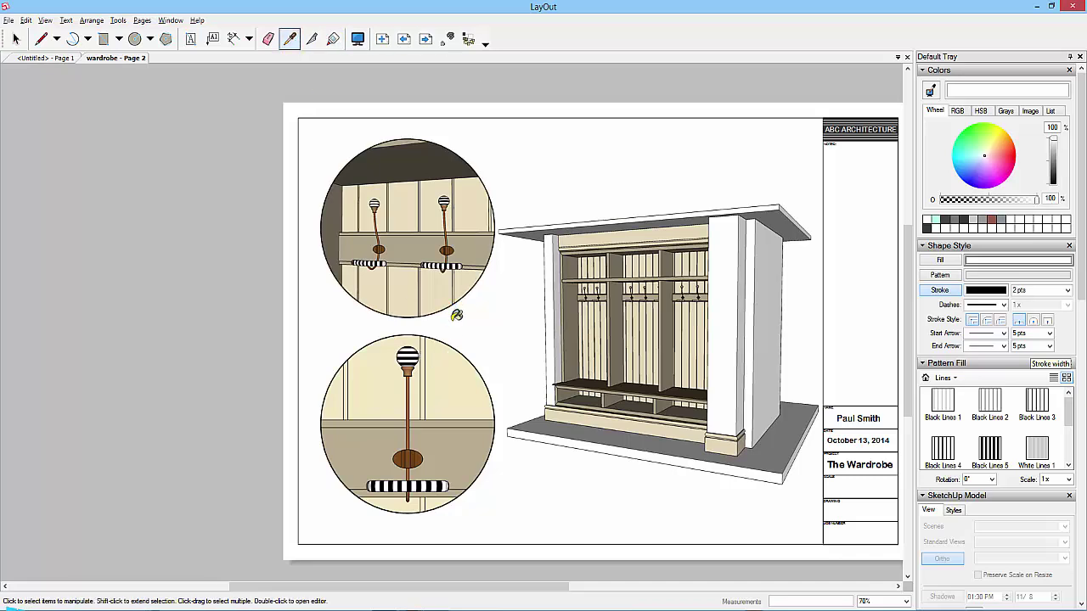
{"action": "left_click", "coordinate": [15, 38]}
{"action": "middle_click_drag", "start_coordinate": [666, 435], "coordinate": [621, 415]}
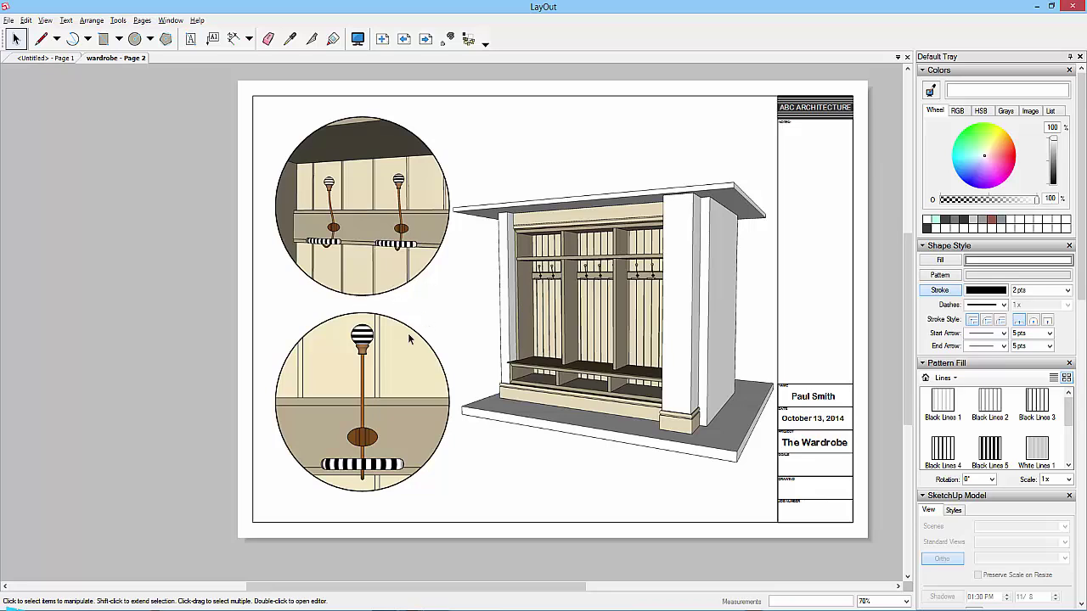
{"action": "middle_click_drag", "start_coordinate": [567, 387], "coordinate": [553, 374]}
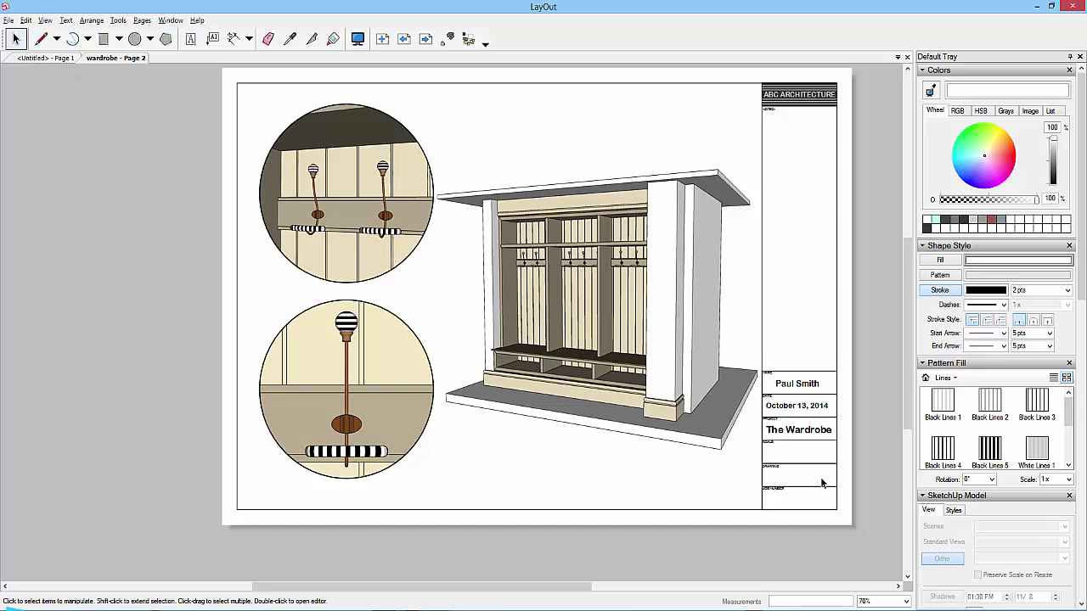
Step: Open Page 1 and group the side section view together with its dimensions and labels
{"action": "scroll", "coordinate": [1082, 317], "scroll_direction": "down", "scroll_amount": 10}
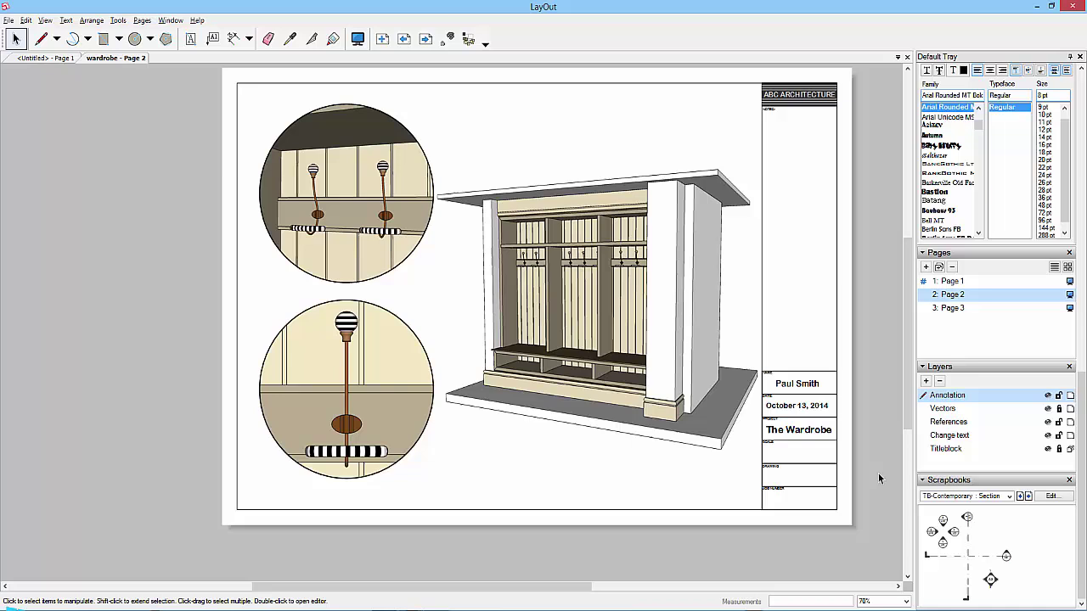
{"action": "left_click", "coordinate": [356, 189]}
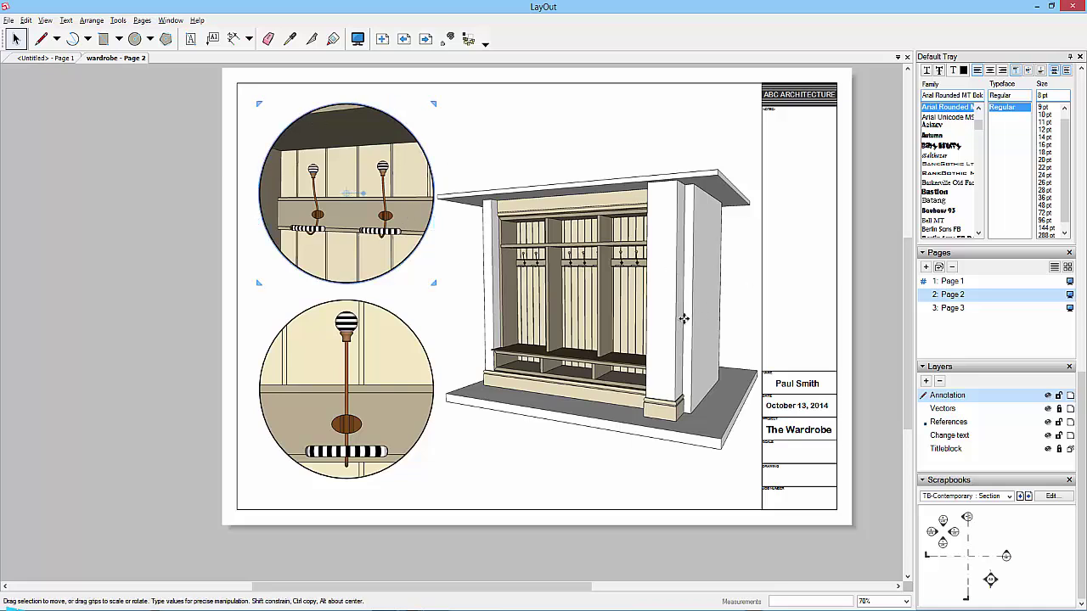
{"action": "left_click", "coordinate": [688, 333]}
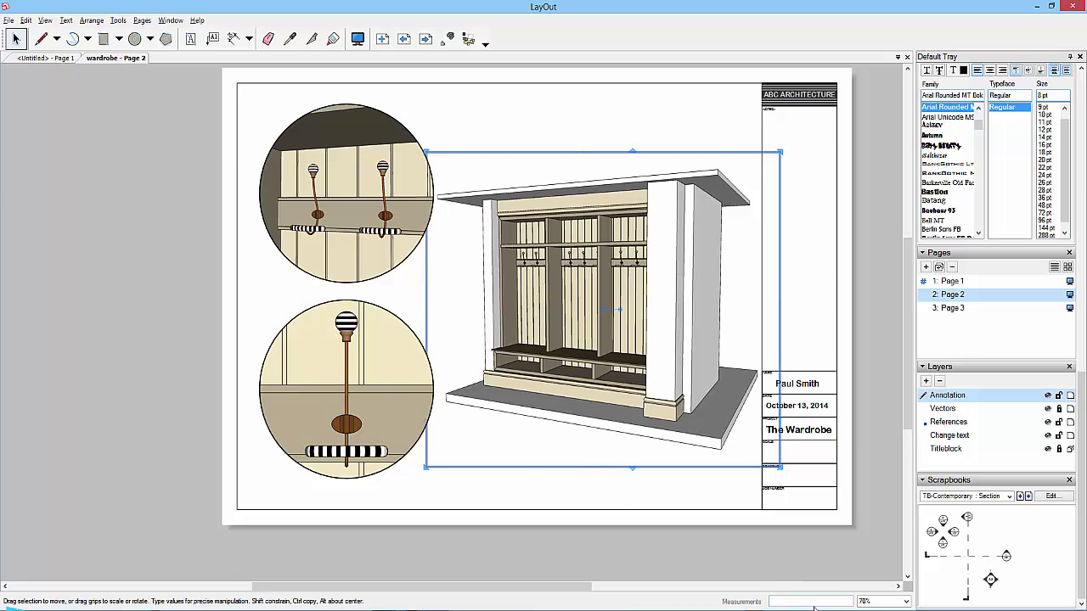
{"action": "left_click", "coordinate": [955, 286]}
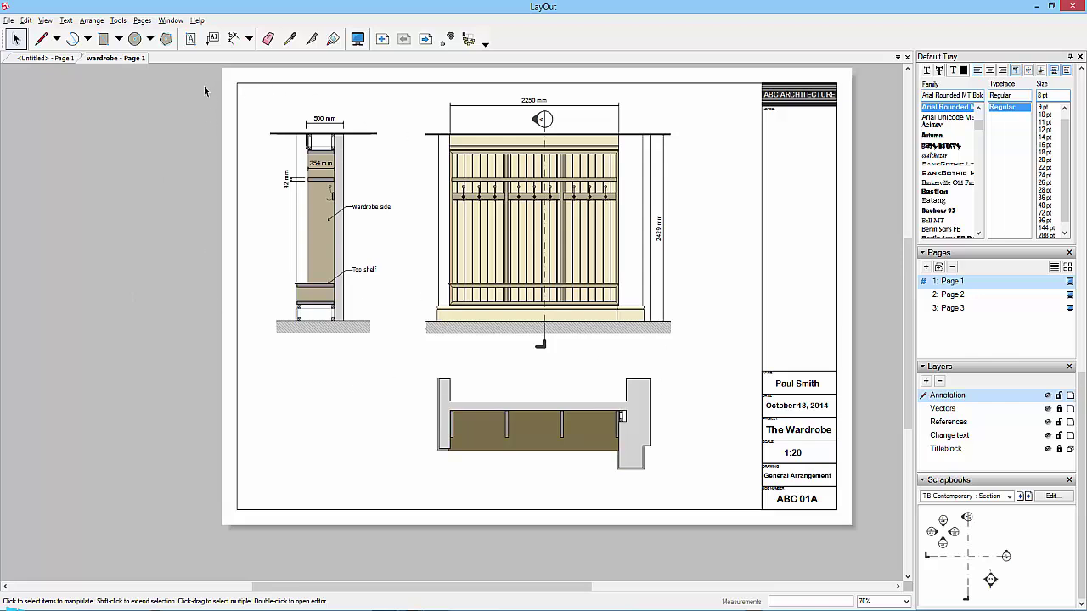
{"action": "left_click_drag", "start_coordinate": [198, 83], "coordinate": [416, 414]}
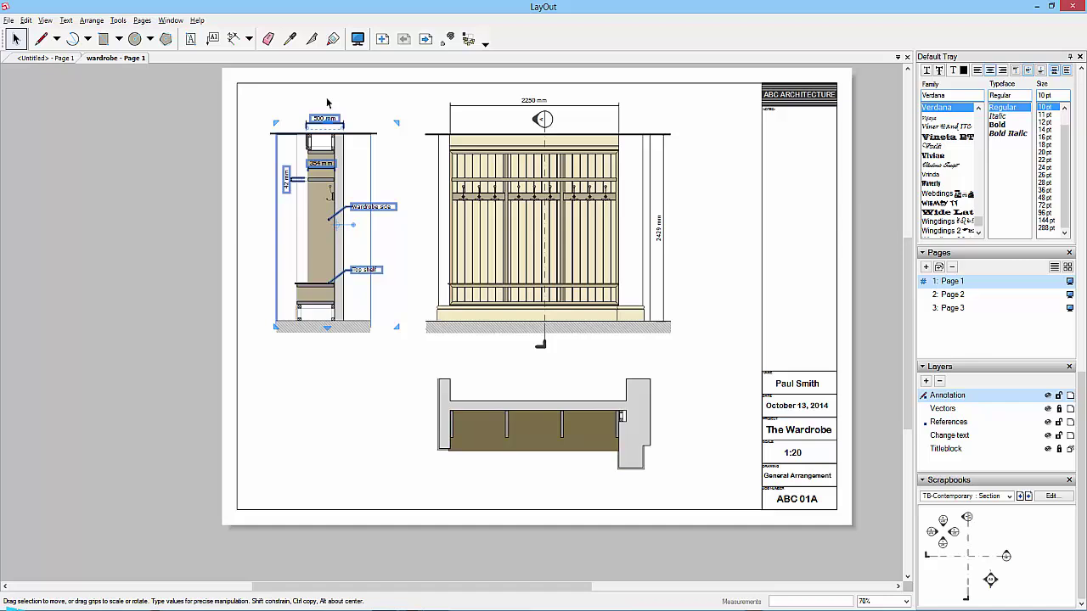
{"action": "left_click", "coordinate": [225, 89]}
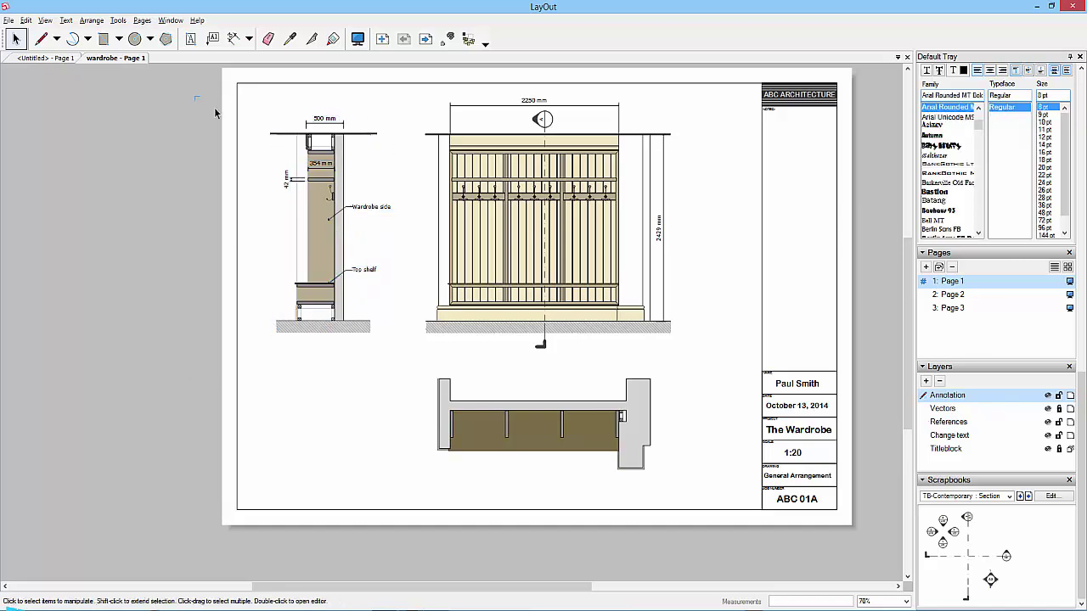
{"action": "mouse_move", "coordinate": [214, 107]}
{"action": "left_mouse_down"}
{"action": "mouse_move", "coordinate": [432, 250]}
{"action": "mouse_move", "coordinate": [423, 403]}
{"action": "left_mouse_up"}
{"action": "right_click", "coordinate": [344, 261]}
{"action": "left_click", "coordinate": [374, 408]}
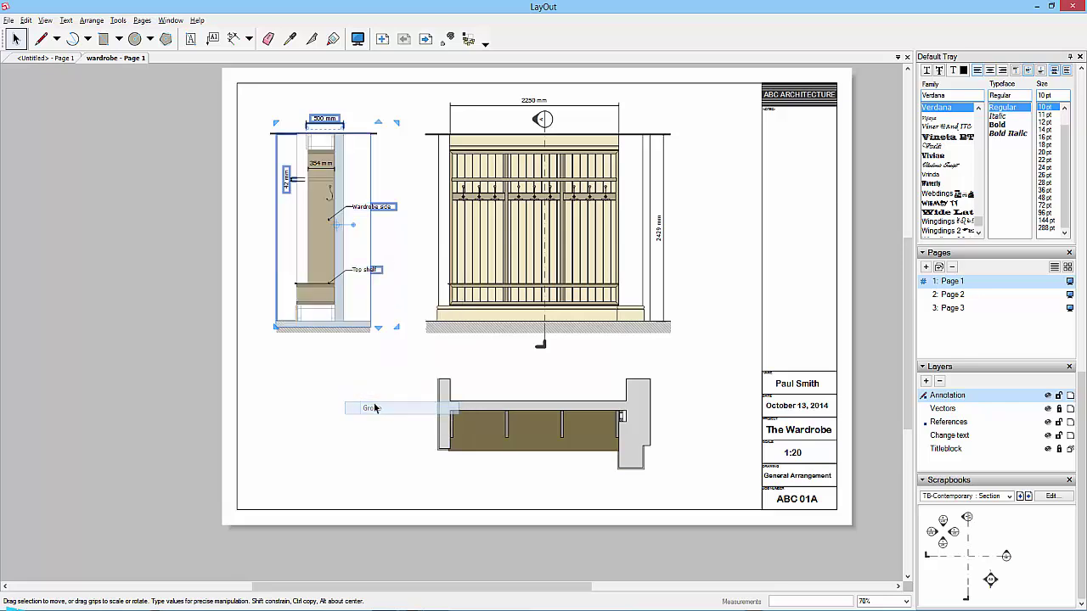
Step: Group the front elevation together with its dimensions and section marker
{"action": "left_click", "coordinate": [107, 287]}
{"action": "left_click_drag", "start_coordinate": [386, 68], "coordinate": [686, 384]}
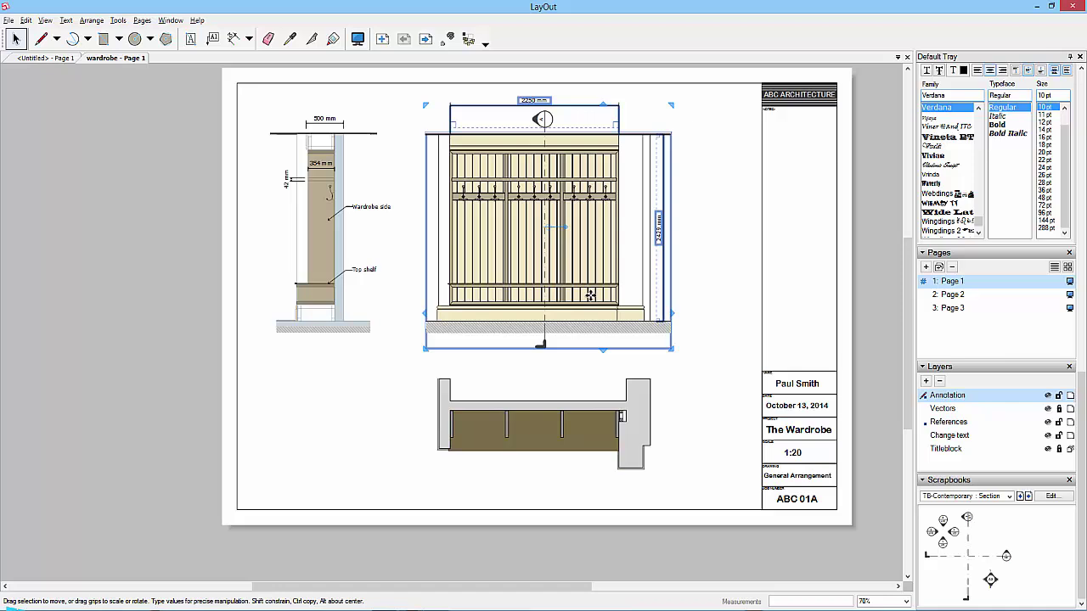
{"action": "right_click", "coordinate": [583, 289]}
{"action": "left_click", "coordinate": [612, 434]}
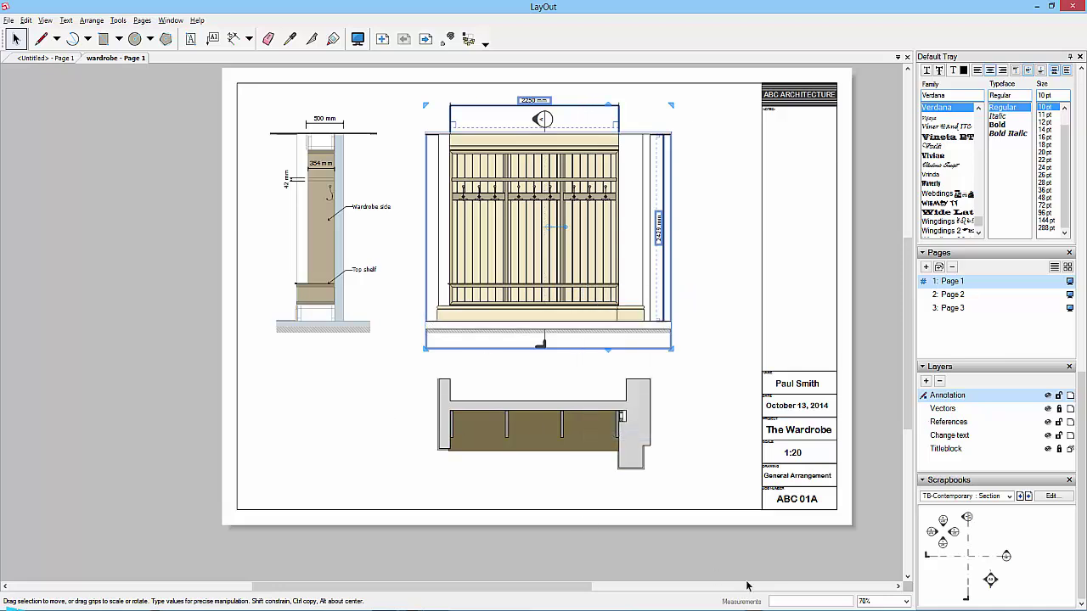
{"action": "mouse_move", "coordinate": [744, 571]}
{"action": "left_mouse_down"}
{"action": "mouse_move", "coordinate": [618, 529]}
{"action": "mouse_move", "coordinate": [463, 436]}
{"action": "mouse_move", "coordinate": [416, 395]}
{"action": "mouse_move", "coordinate": [402, 358]}
{"action": "left_mouse_up"}
{"action": "right_click", "coordinate": [489, 407]}
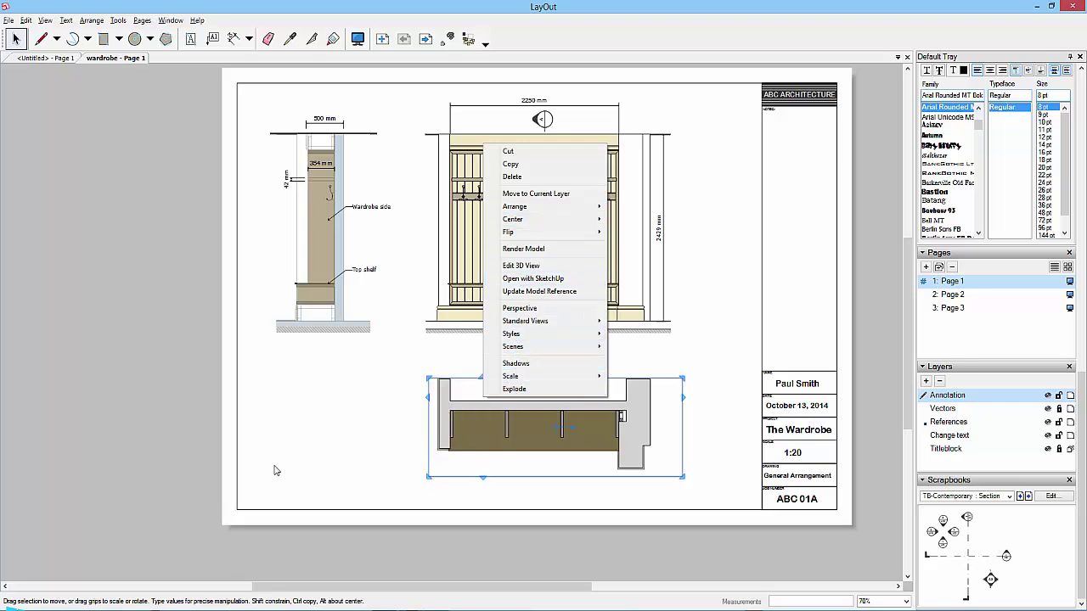
{"action": "left_click", "coordinate": [170, 436]}
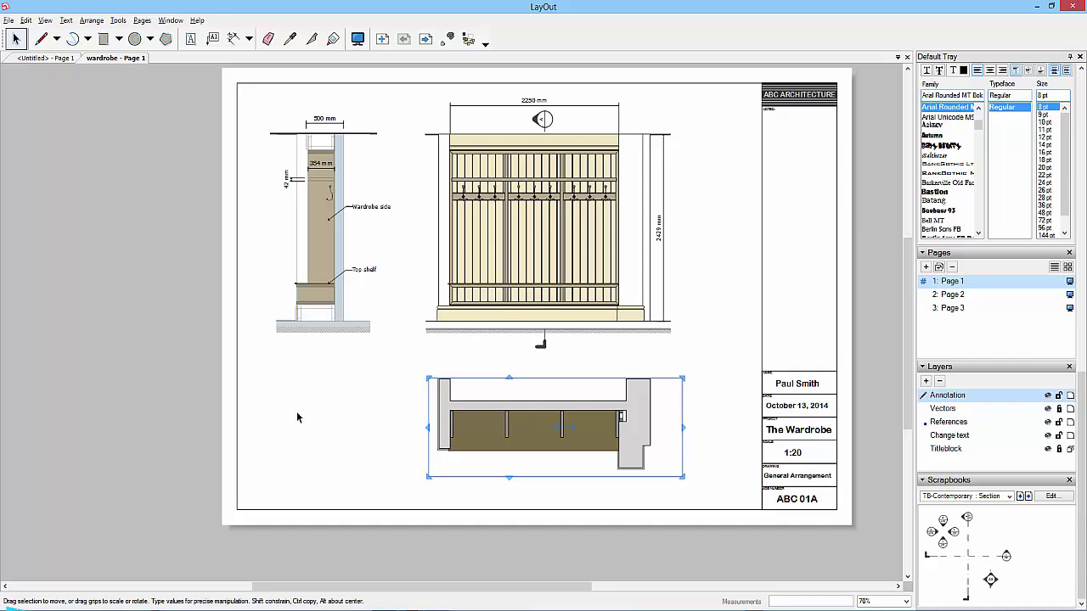
{"action": "left_click_drag", "start_coordinate": [467, 430], "coordinate": [275, 511]}
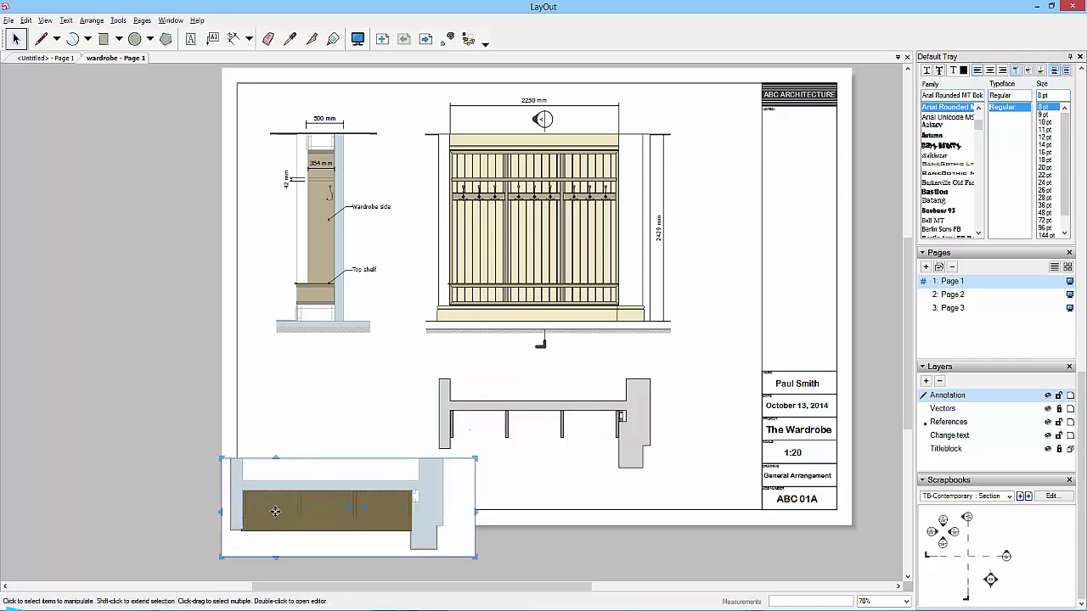
{"action": "key", "text": "Escape"}
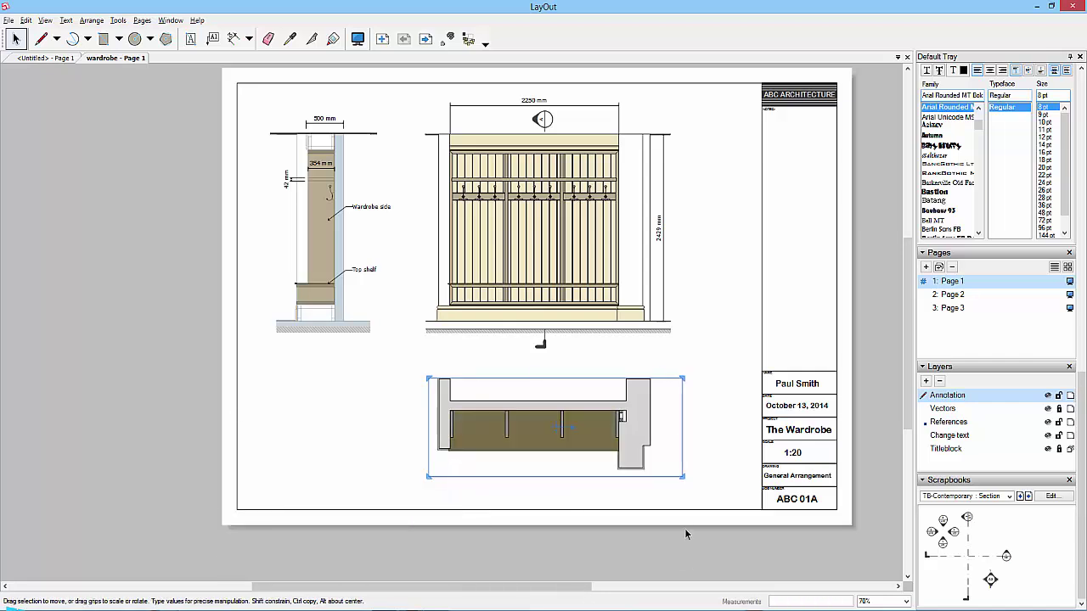
{"action": "mouse_move", "coordinate": [726, 550]}
{"action": "left_mouse_down"}
{"action": "mouse_move", "coordinate": [566, 473]}
{"action": "mouse_move", "coordinate": [393, 357]}
{"action": "mouse_move", "coordinate": [404, 342]}
{"action": "mouse_move", "coordinate": [426, 386]}
{"action": "mouse_move", "coordinate": [462, 567]}
{"action": "left_mouse_up"}
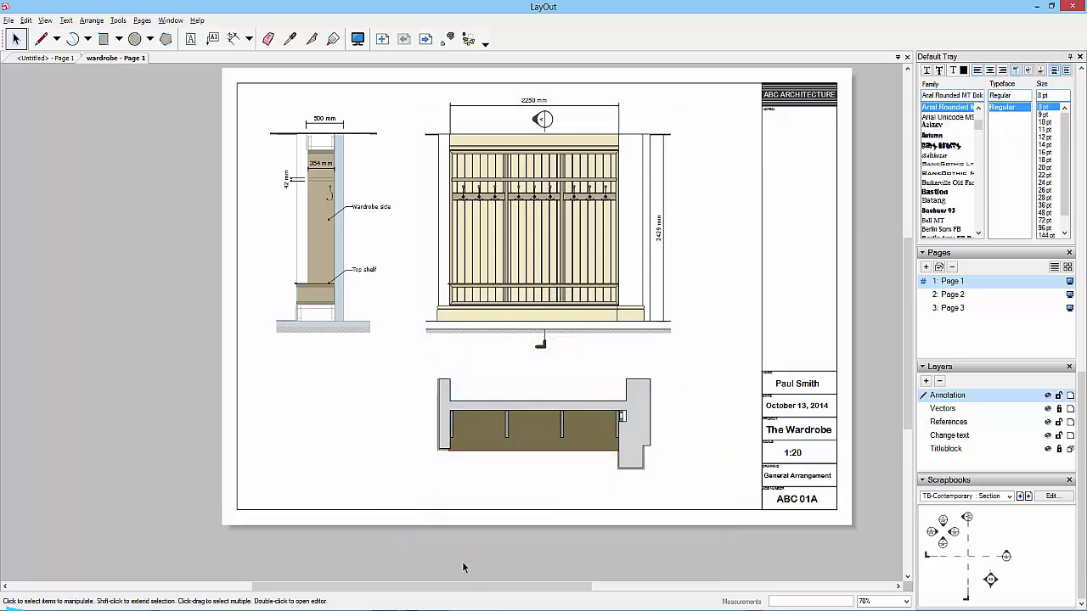
{"action": "mouse_move", "coordinate": [403, 349]}
{"action": "left_mouse_down"}
{"action": "mouse_move", "coordinate": [533, 460]}
{"action": "mouse_move", "coordinate": [686, 514]}
{"action": "mouse_move", "coordinate": [679, 501]}
{"action": "left_mouse_up"}
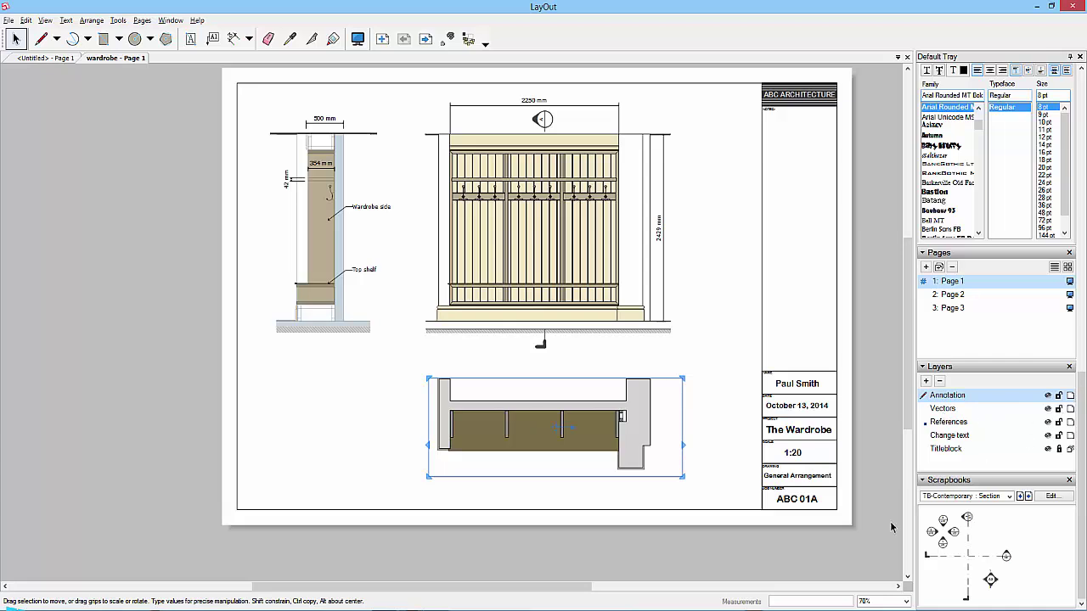
{"action": "left_click", "coordinate": [629, 554]}
Step: Group the plan view below the front elevation together with its overlaid vector shapes
{"action": "mouse_move", "coordinate": [398, 362]}
{"action": "left_mouse_down"}
{"action": "mouse_move", "coordinate": [622, 482]}
{"action": "mouse_move", "coordinate": [703, 506]}
{"action": "left_mouse_up"}
{"action": "right_click", "coordinate": [640, 442]}
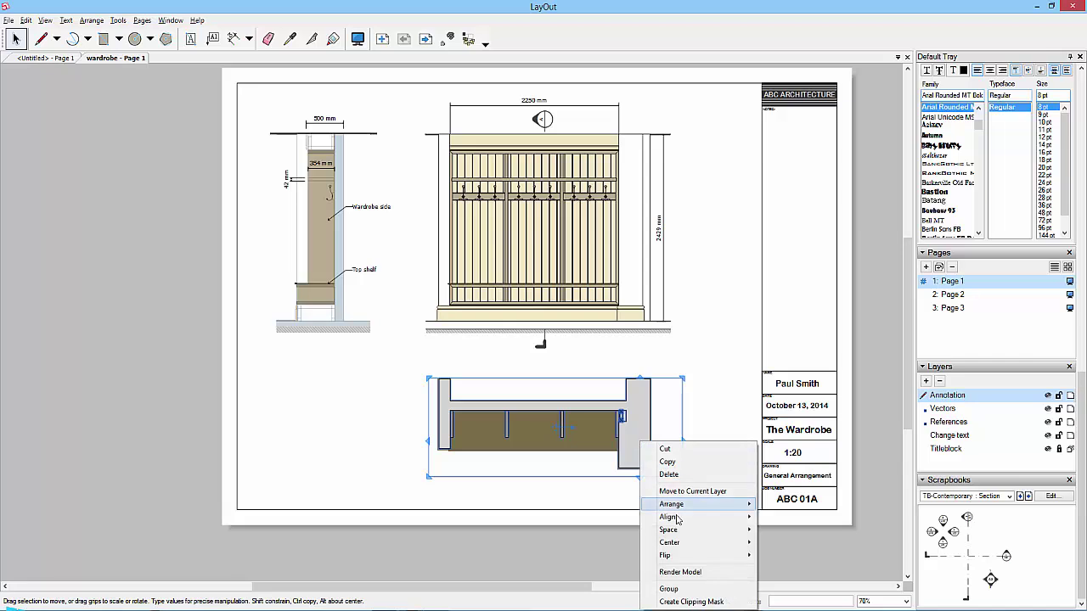
{"action": "left_click", "coordinate": [669, 589]}
{"action": "left_click", "coordinate": [341, 369]}
Step: Group the annotated side section with its remaining ceiling and ground vector shapes
{"action": "mouse_move", "coordinate": [198, 73]}
{"action": "left_mouse_down"}
{"action": "mouse_move", "coordinate": [315, 150]}
{"action": "mouse_move", "coordinate": [419, 446]}
{"action": "left_mouse_up"}
{"action": "right_click", "coordinate": [343, 281]}
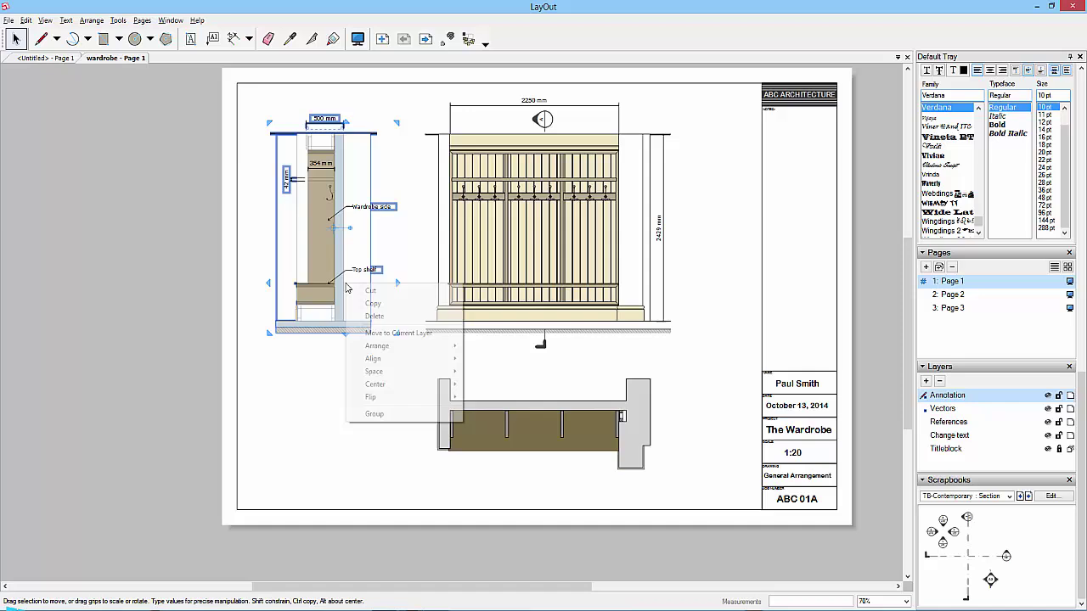
{"action": "left_click", "coordinate": [450, 413]}
Step: Group the annotated front elevation with its remaining ceiling and ground vector shapes
{"action": "mouse_move", "coordinate": [384, 79]}
{"action": "left_mouse_down"}
{"action": "mouse_move", "coordinate": [472, 114]}
{"action": "mouse_move", "coordinate": [695, 386]}
{"action": "mouse_move", "coordinate": [710, 380]}
{"action": "left_mouse_up"}
{"action": "right_click", "coordinate": [605, 222]}
{"action": "left_click", "coordinate": [637, 358]}
{"action": "left_click", "coordinate": [153, 213]}
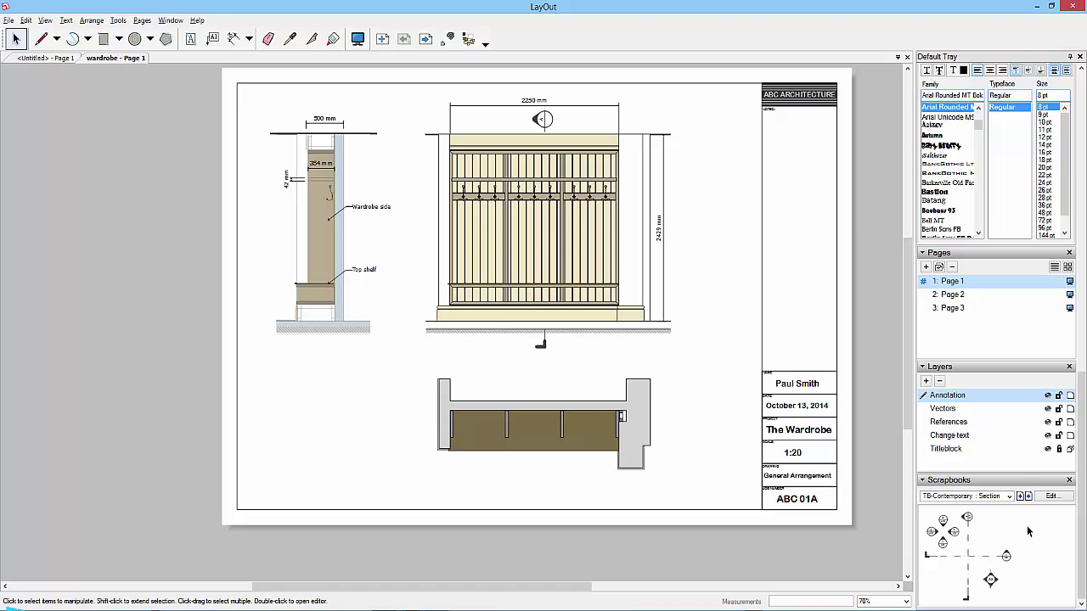
Step: Try to save the document as a scrapbook named Wardrobe in the preselected scrapbook folder
{"action": "left_click", "coordinate": [10, 20]}
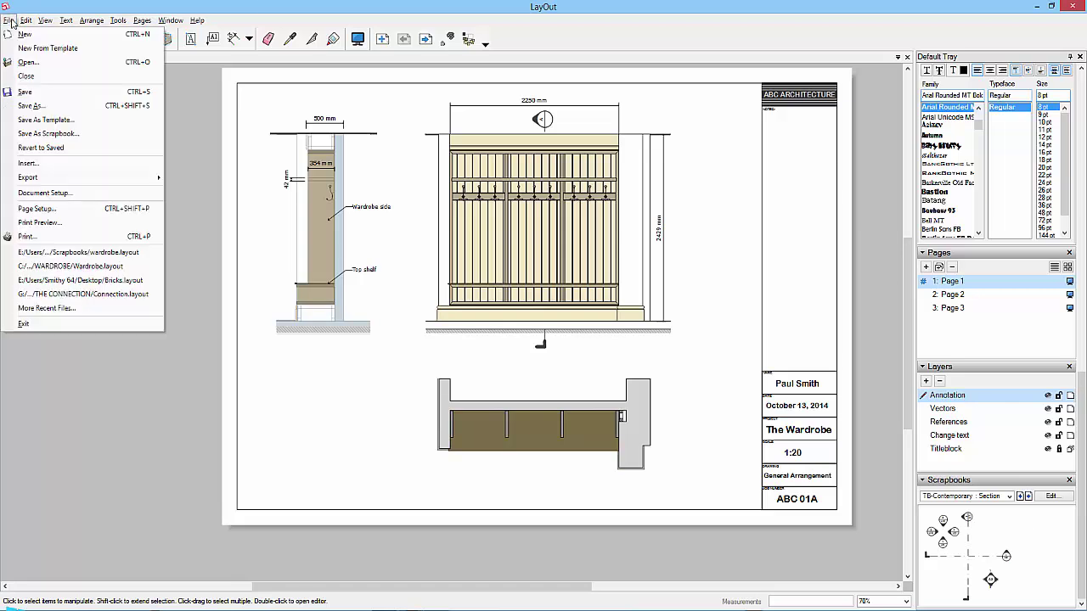
{"action": "left_click", "coordinate": [61, 136]}
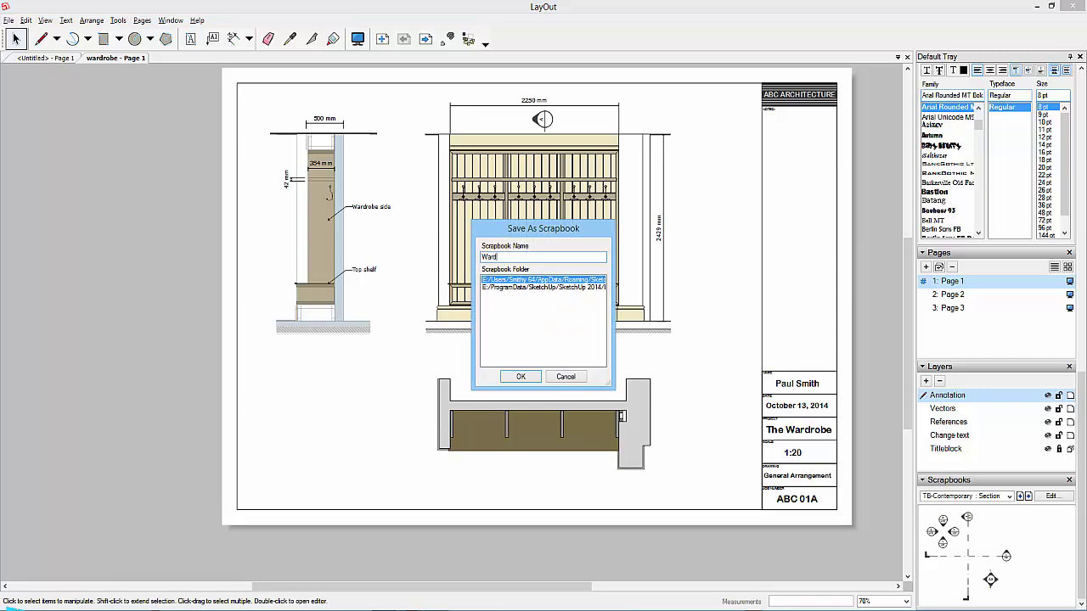
{"action": "type", "text": "Wardrobe"}
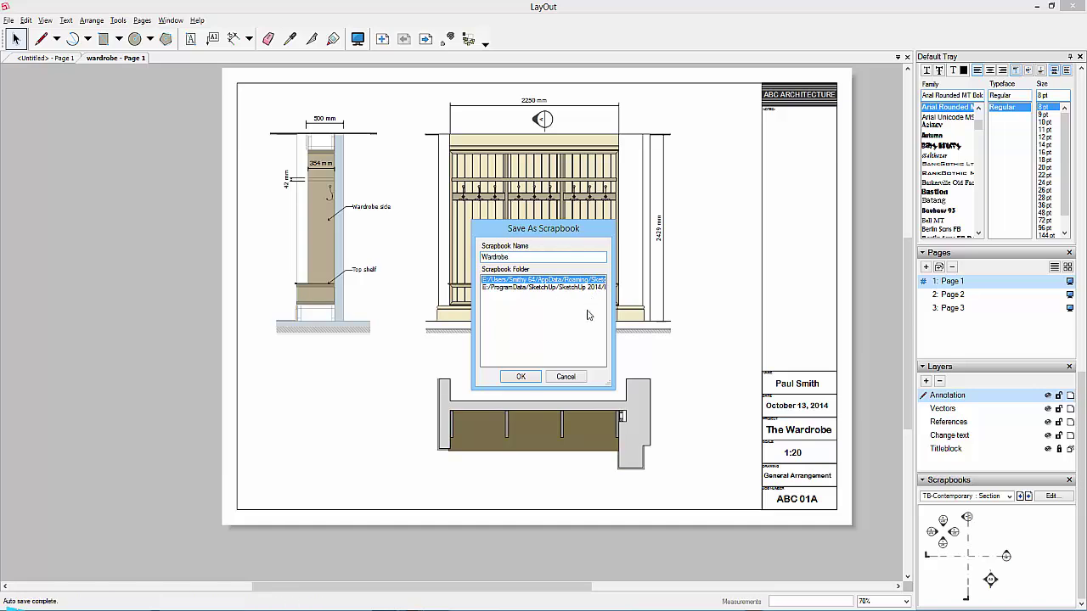
{"action": "left_click", "coordinate": [516, 377]}
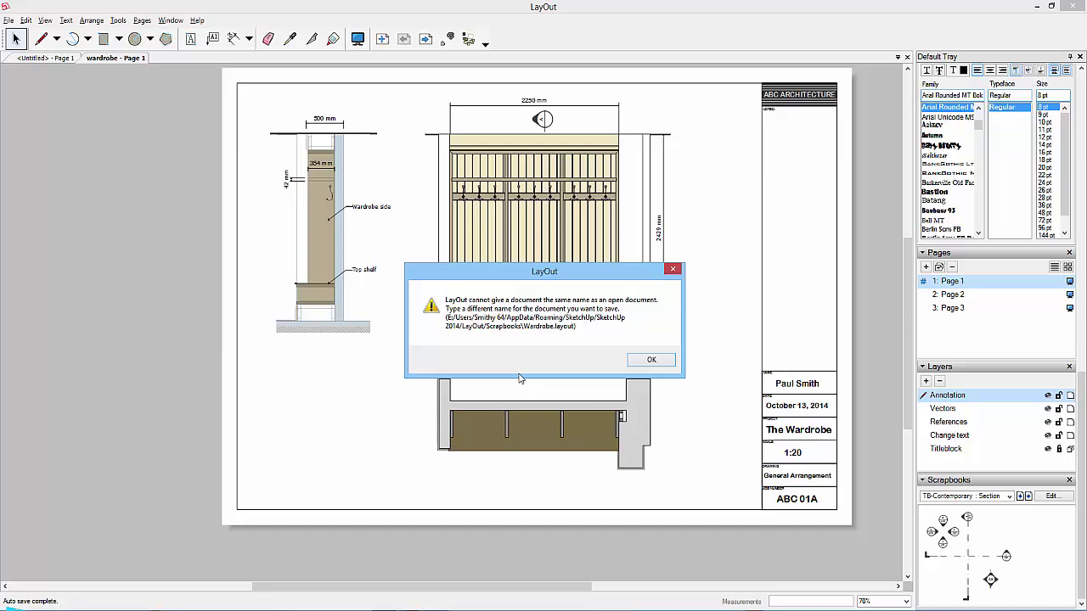
{"action": "left_click", "coordinate": [651, 359]}
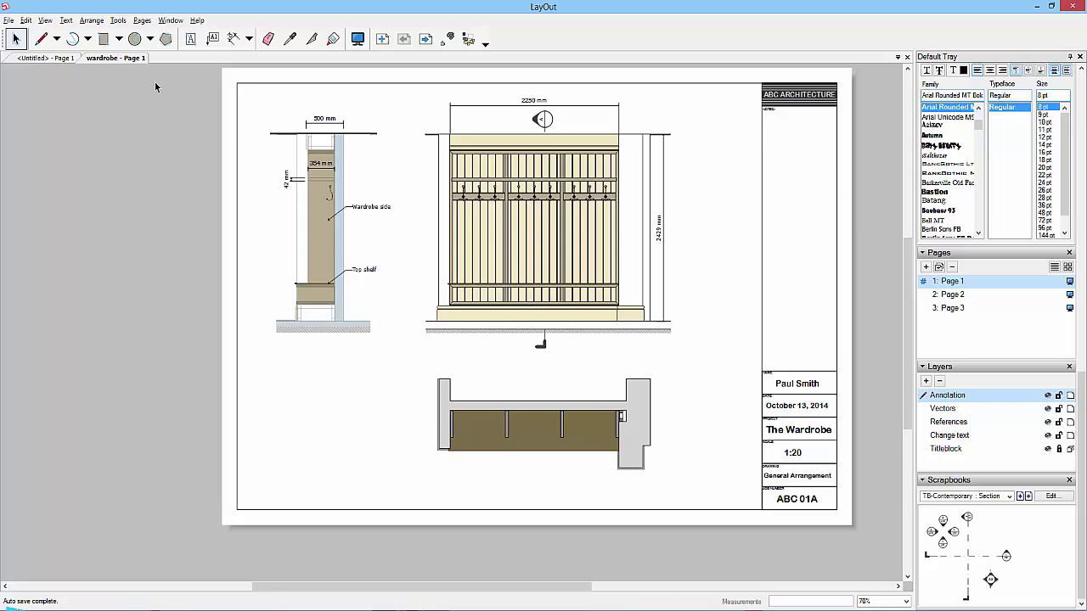
Step: Save the document as a scrapbook named Test in the preselected scrapbook folder
{"action": "left_click", "coordinate": [7, 20]}
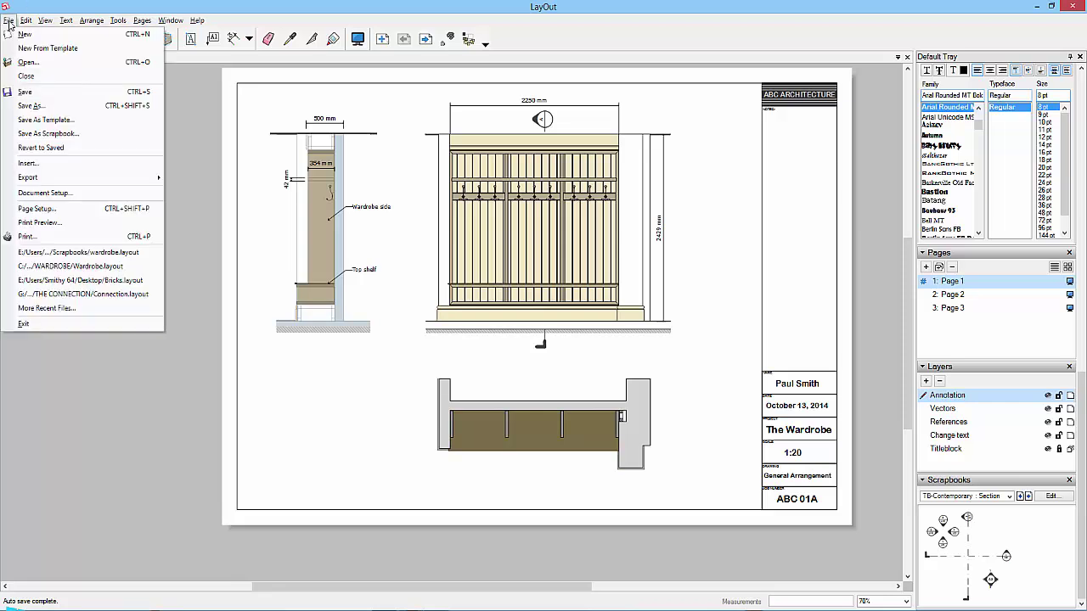
{"action": "left_click", "coordinate": [38, 133]}
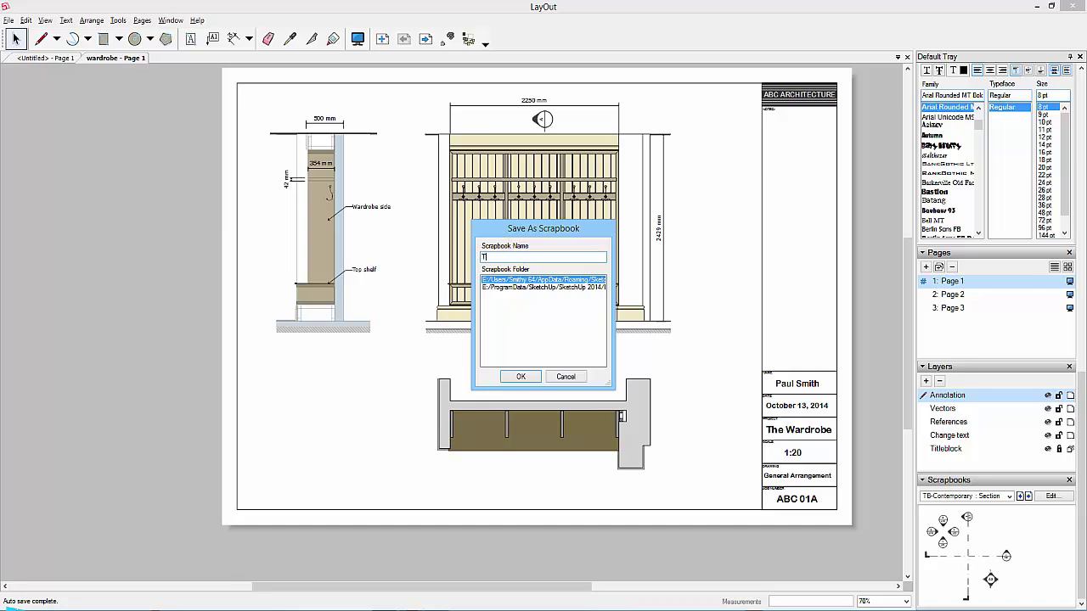
{"action": "left_click", "coordinate": [520, 376]}
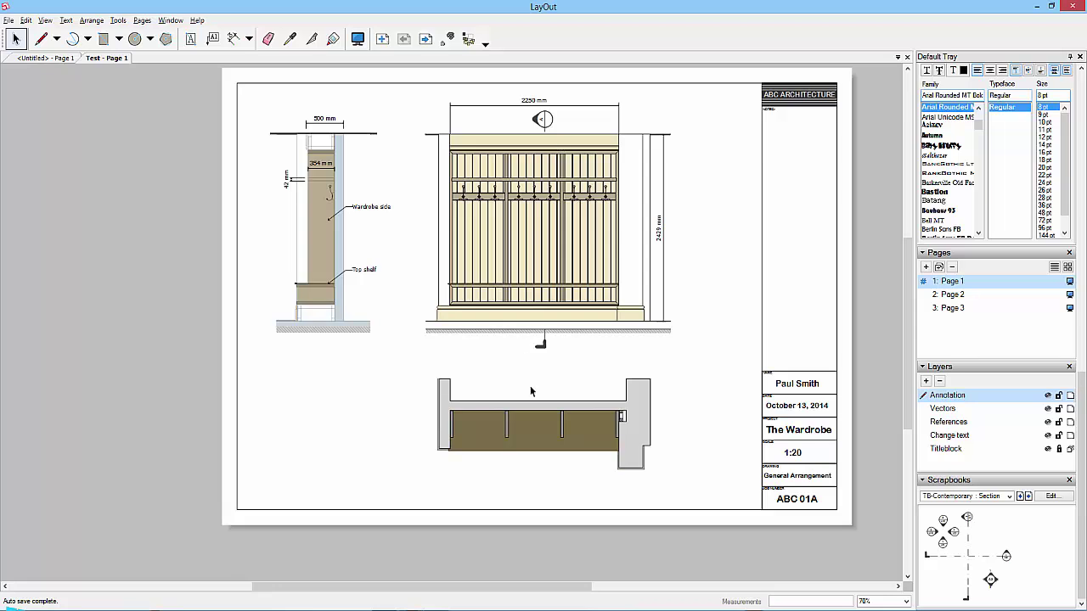
Step: Choose the Test scrapbook and advance it to Page 3
{"action": "left_click", "coordinate": [1009, 497]}
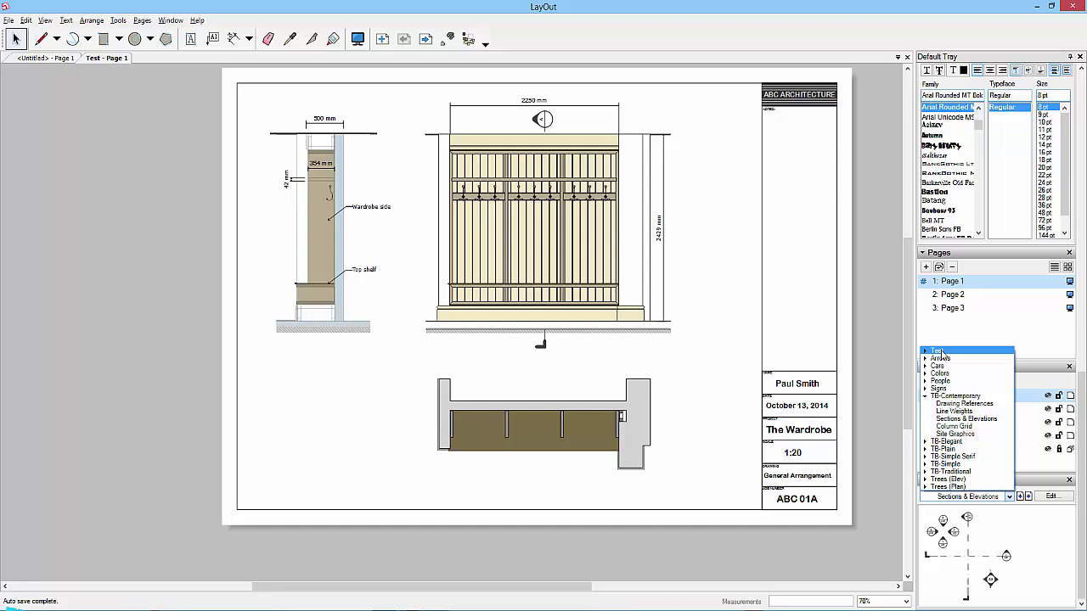
{"action": "left_click", "coordinate": [938, 350]}
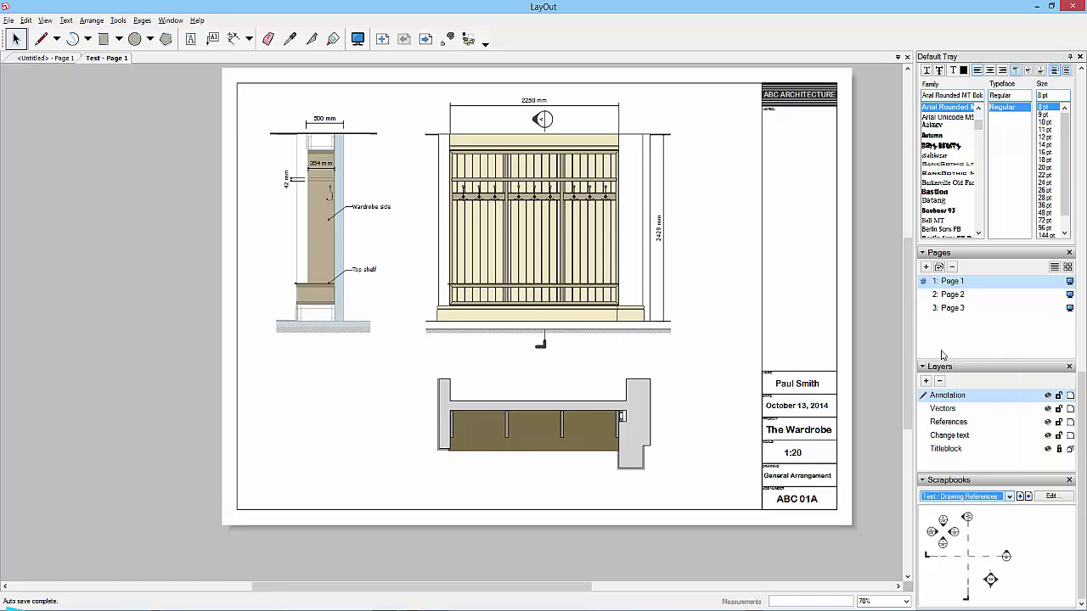
{"action": "left_click", "coordinate": [1028, 497]}
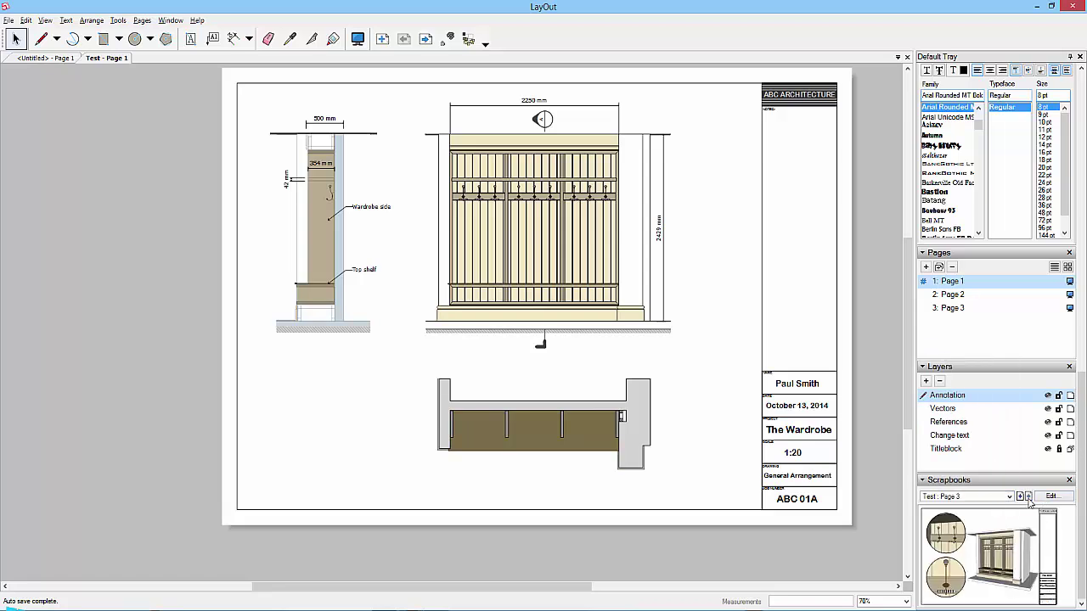
Step: Place both circular hook details and the perspective view from page 2 of the Test scrapbook around the sheet's lower-left area
{"action": "left_click", "coordinate": [1020, 496]}
{"action": "left_click_drag", "start_coordinate": [223, 415], "coordinate": [298, 460]}
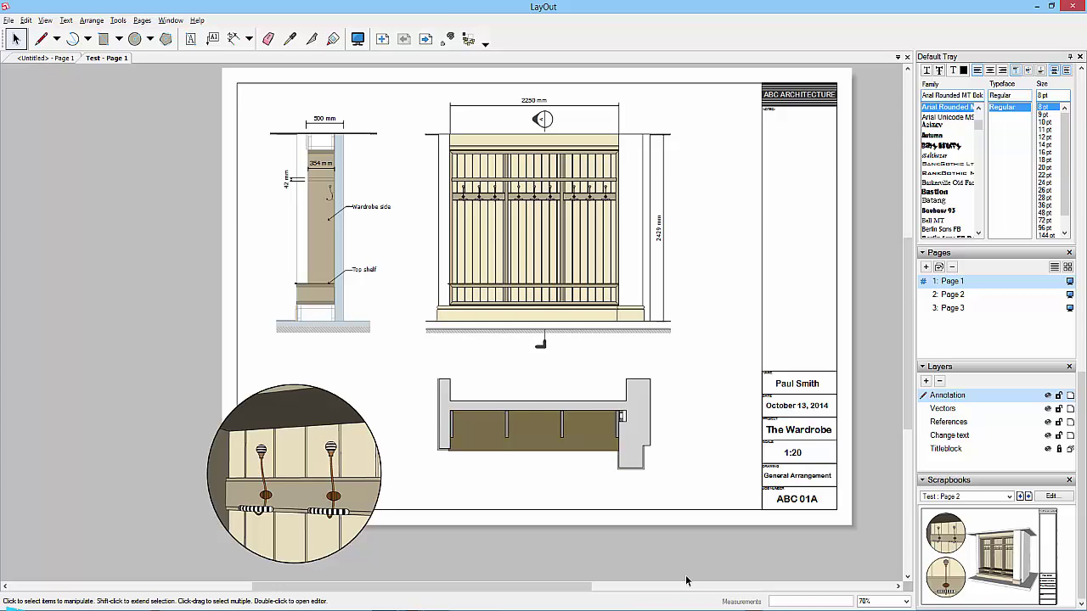
{"action": "left_click", "coordinate": [463, 552]}
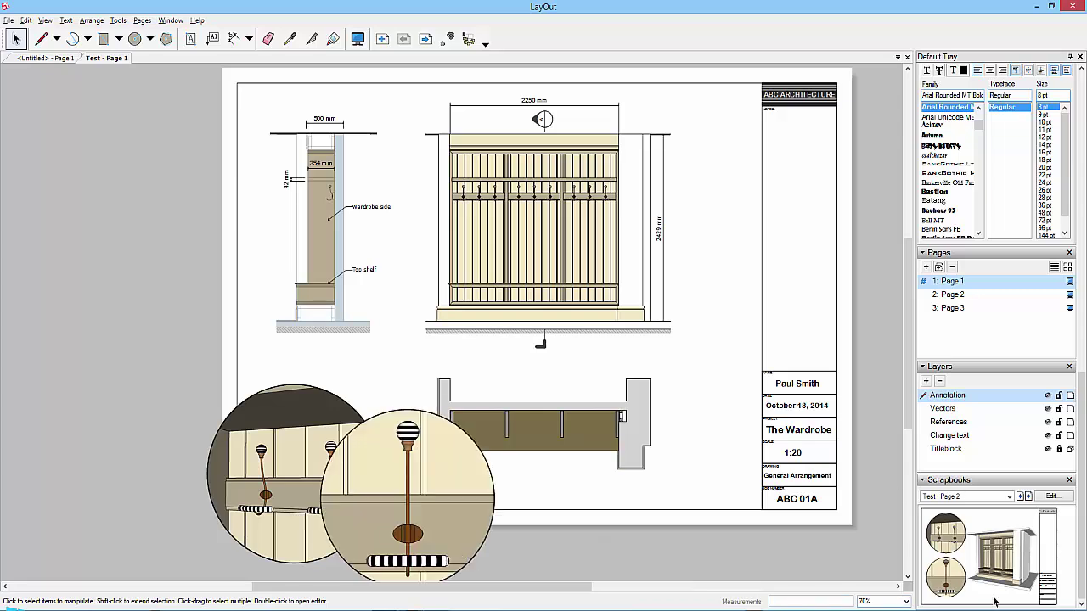
{"action": "left_click_drag", "start_coordinate": [187, 388], "coordinate": [188, 390]}
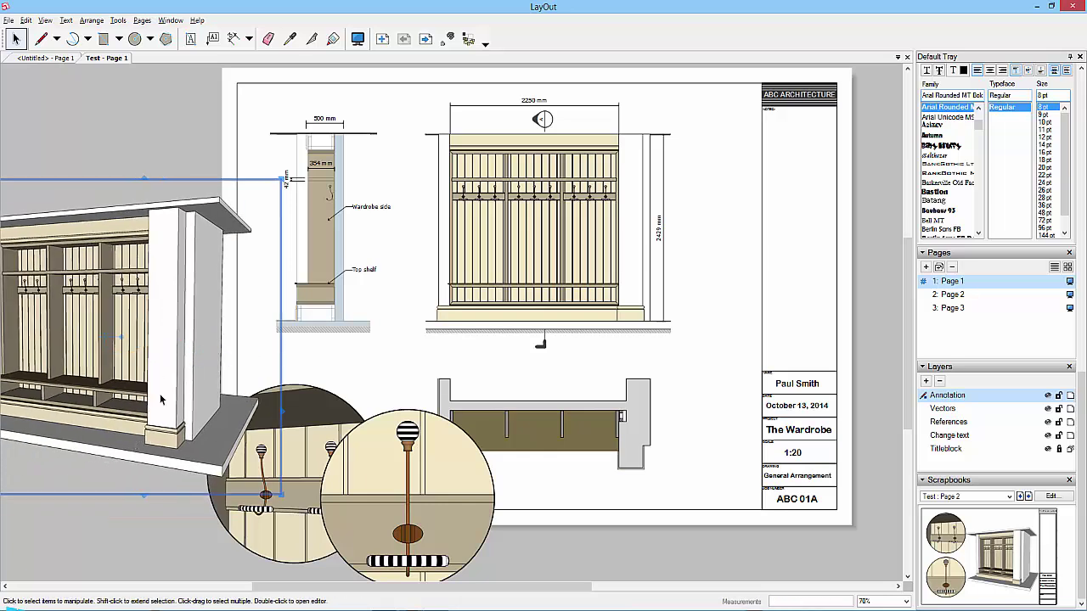
Step: Delete the placed perspective view and both circular details from the drawing
{"action": "key", "text": "Delete"}
{"action": "key", "text": "Delete"}
{"action": "left_click", "coordinate": [405, 502]}
{"action": "key", "text": "Delete"}
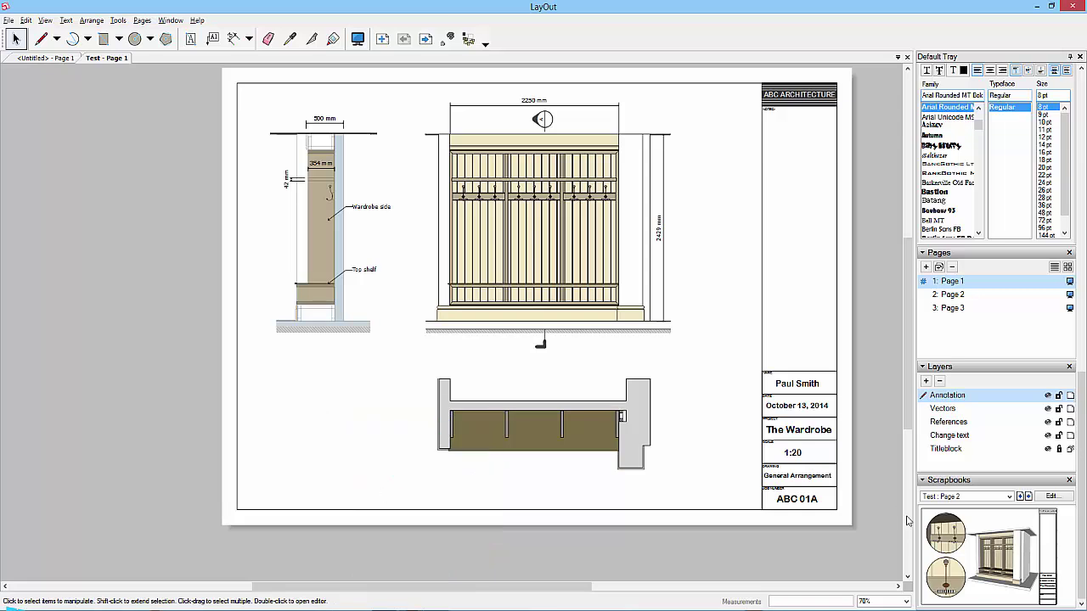
Step: Place the annotated side section from page 1 of the Test scrapbook in the empty area beside the sheet
{"action": "left_click", "coordinate": [1020, 497]}
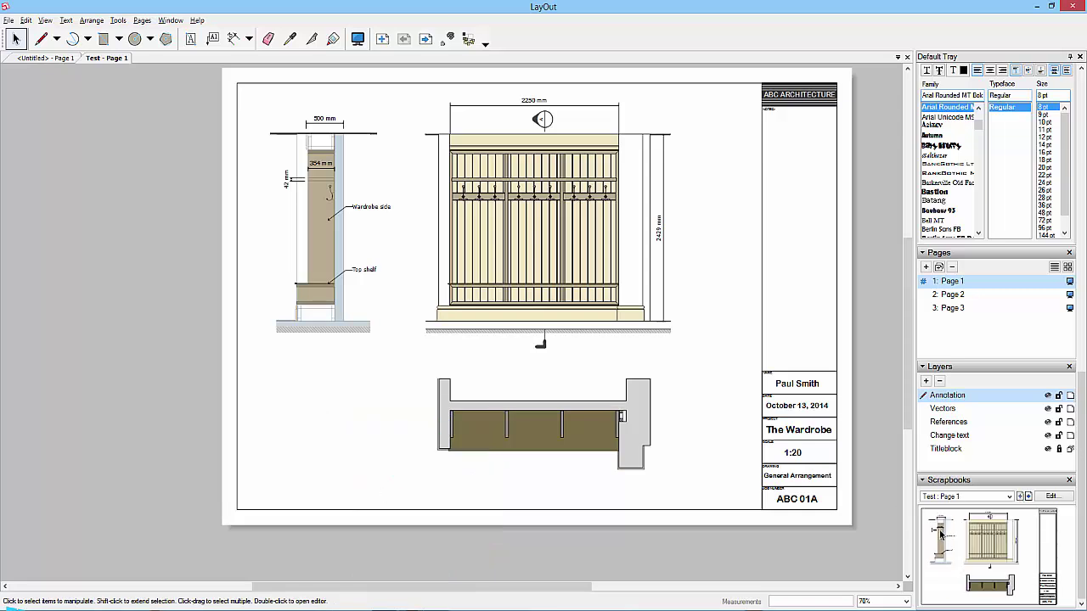
{"action": "key", "text": "ctrl+v"}
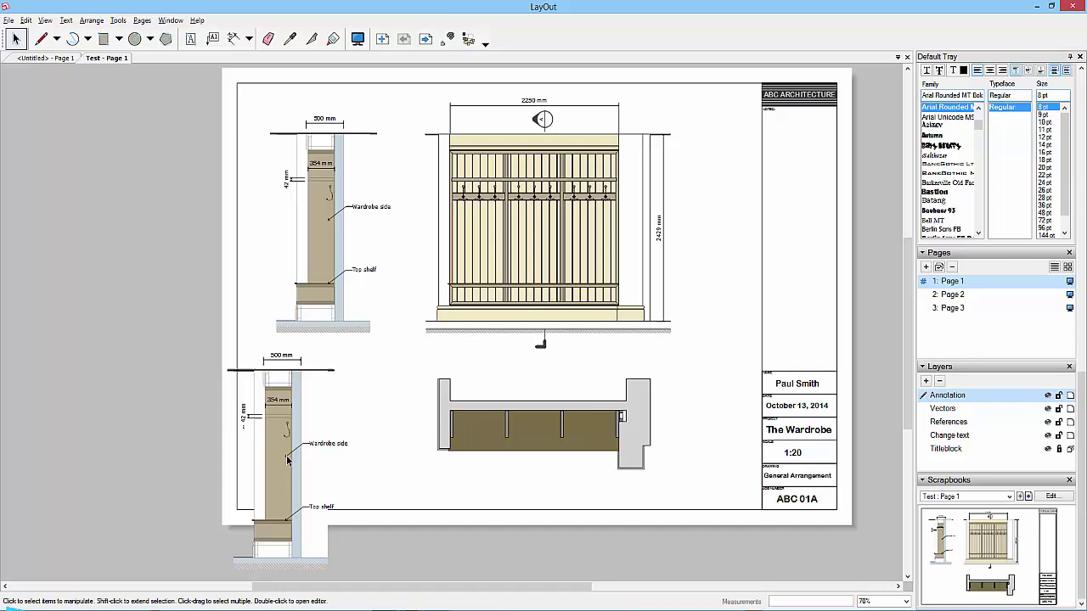
{"action": "left_click_drag", "start_coordinate": [287, 461], "coordinate": [146, 317]}
{"action": "left_click", "coordinate": [265, 372]}
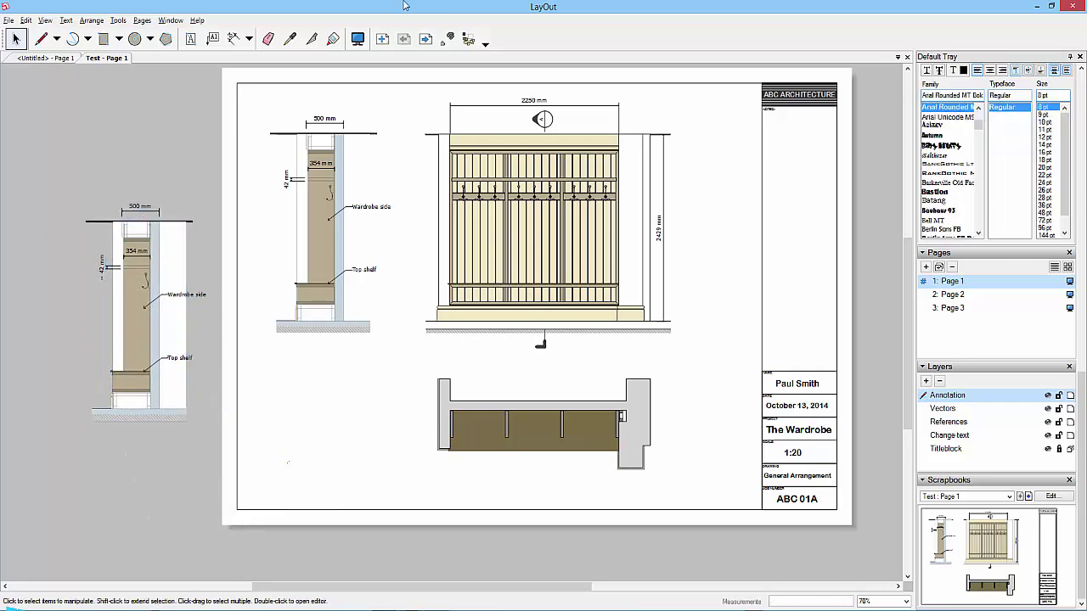
Step: Ungroup the placed side section twice to separate its nested groups into individual elements
{"action": "left_click", "coordinate": [138, 252]}
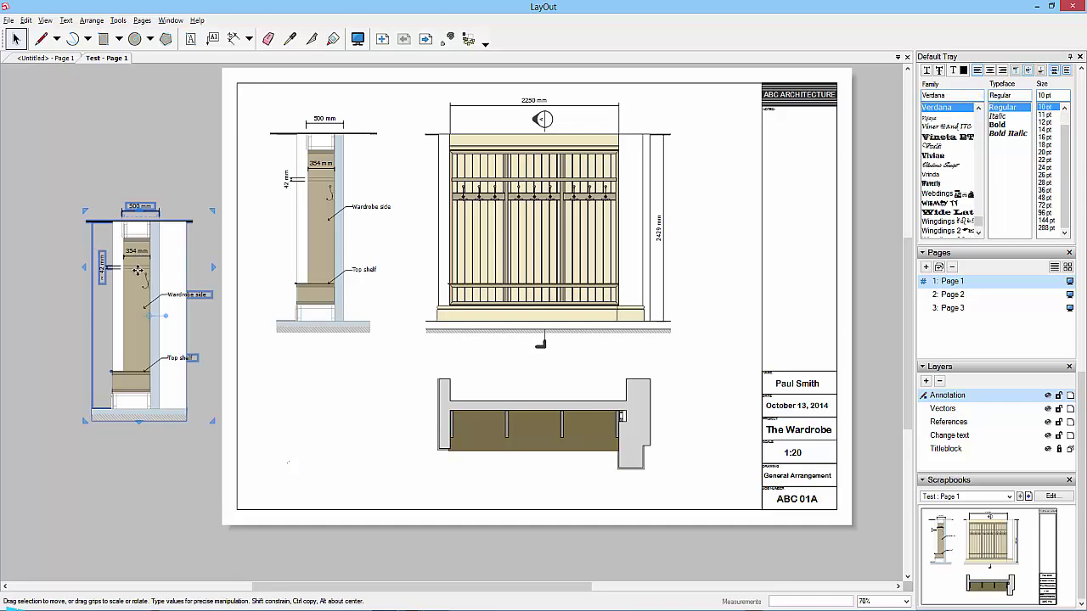
{"action": "right_click", "coordinate": [128, 321]}
{"action": "left_click", "coordinate": [158, 430]}
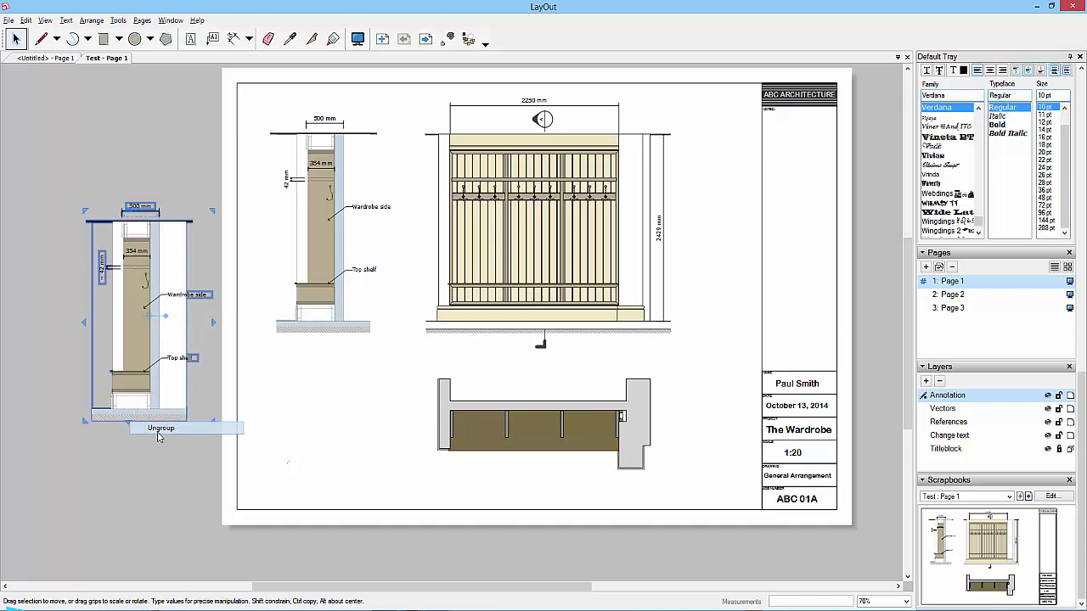
{"action": "right_click", "coordinate": [125, 346]}
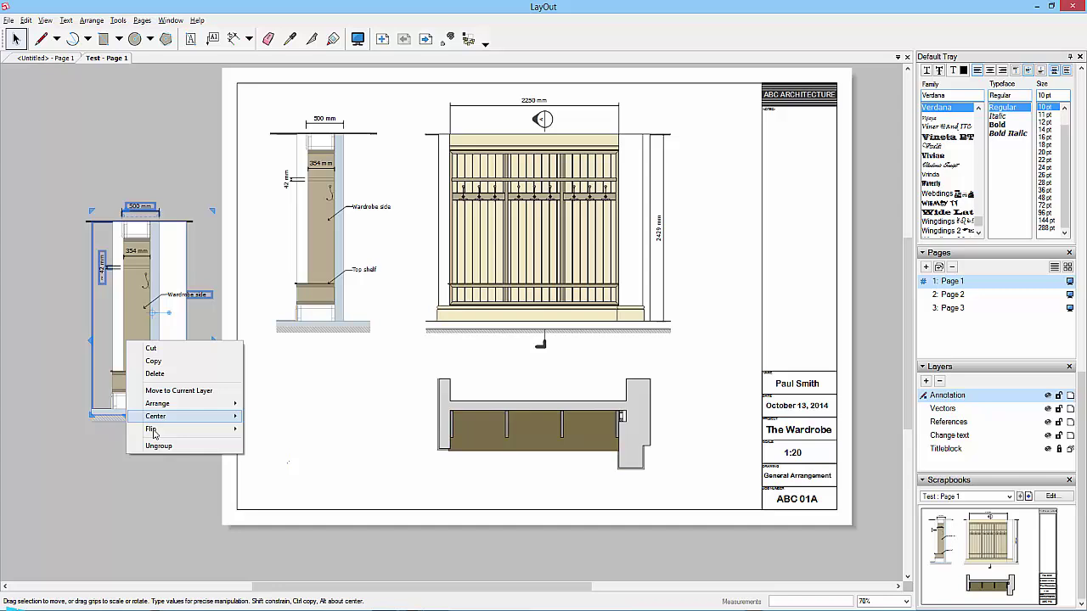
{"action": "left_click", "coordinate": [150, 443]}
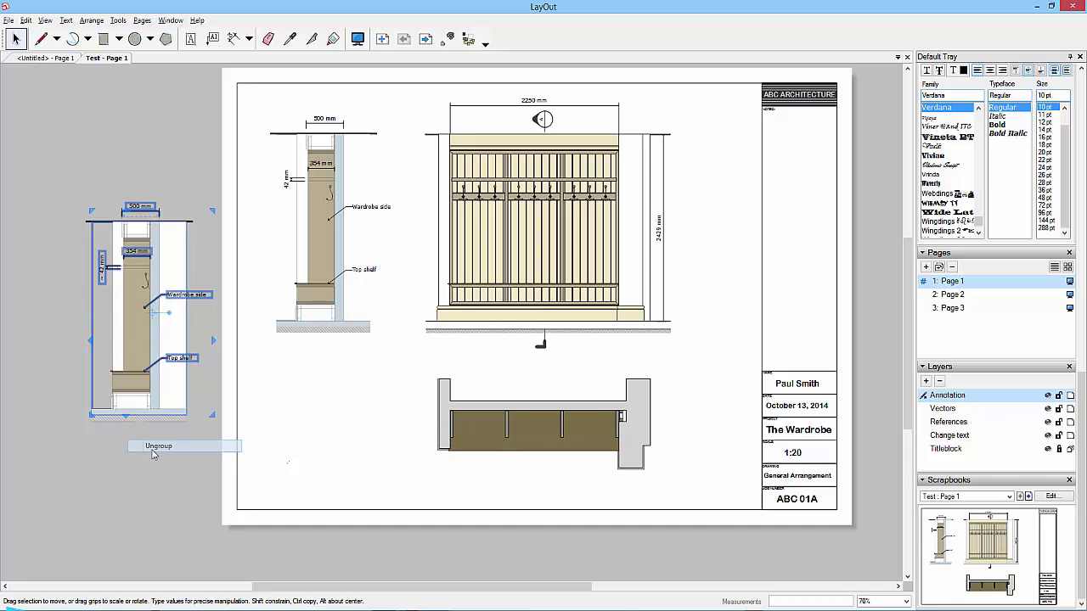
Step: Check the editing options of the ungrouped side section's model view and delete the entire copy beside the sheet
{"action": "right_click", "coordinate": [127, 345]}
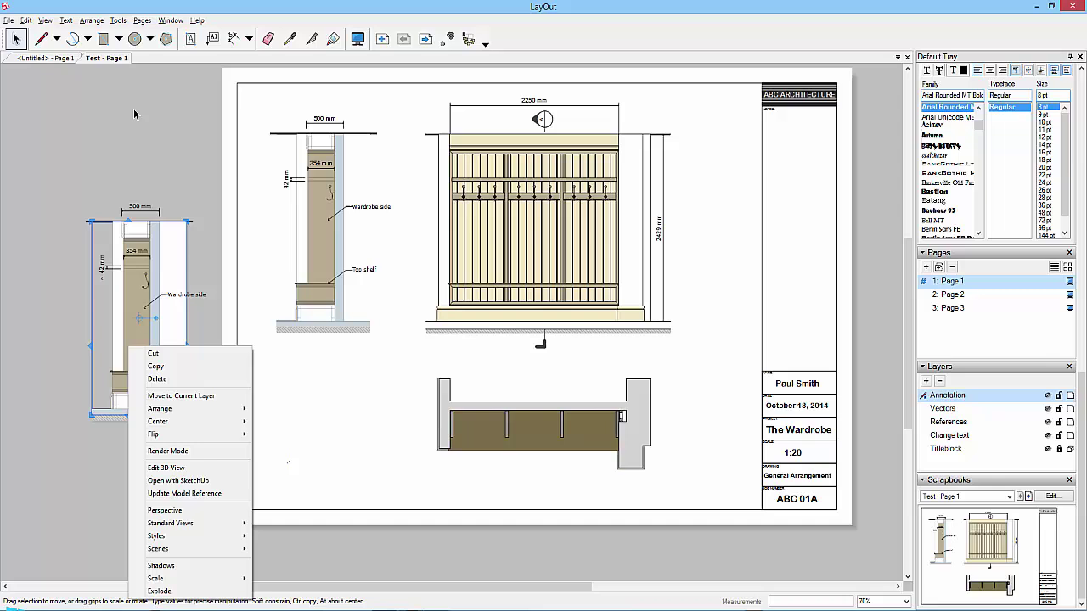
{"action": "left_click", "coordinate": [166, 166]}
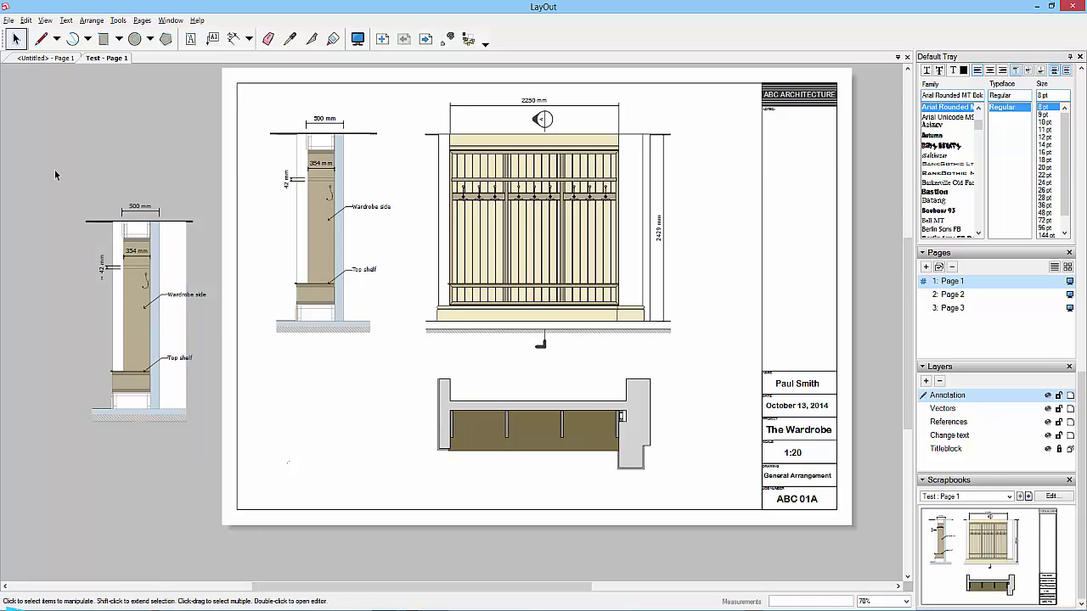
{"action": "left_click_drag", "start_coordinate": [55, 175], "coordinate": [221, 474]}
{"action": "key", "text": "Delete"}
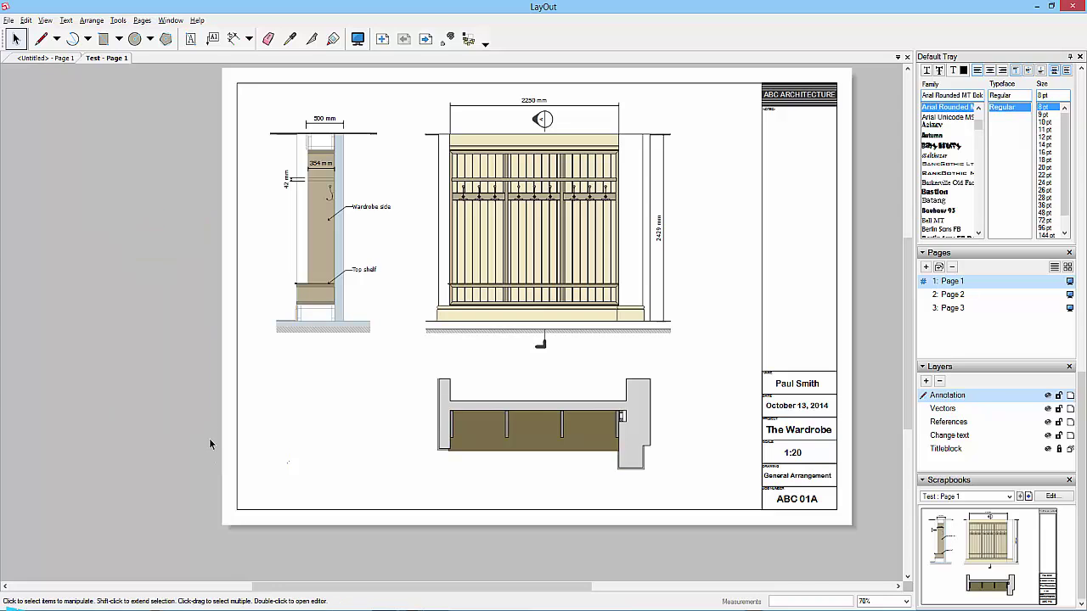
Step: Examine the scrapbook folder paths in the LayOut preferences and close them without changes
{"action": "left_click", "coordinate": [26, 23]}
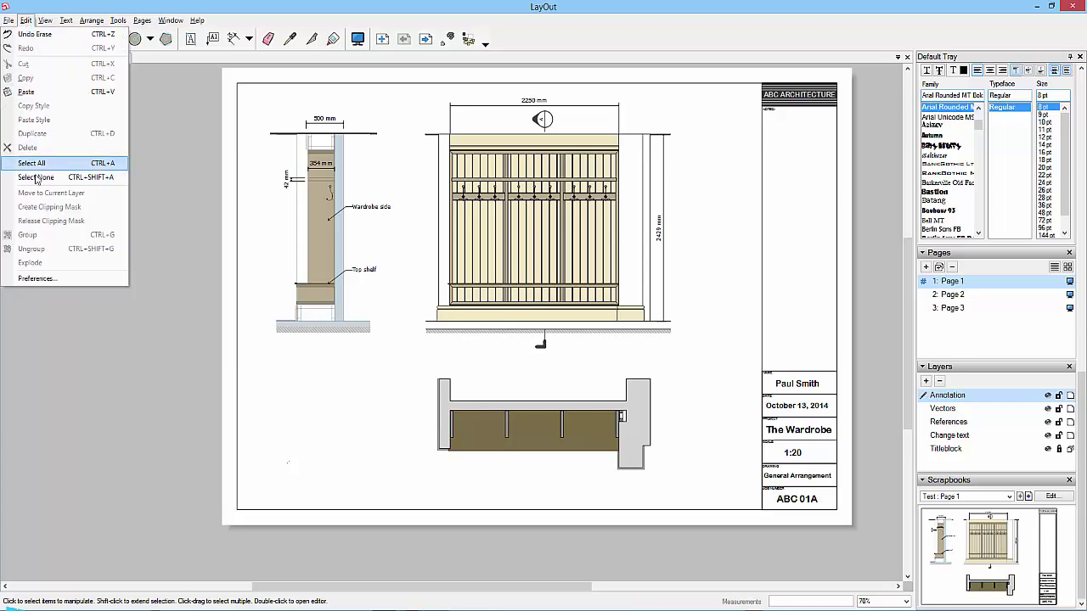
{"action": "left_click", "coordinate": [36, 279]}
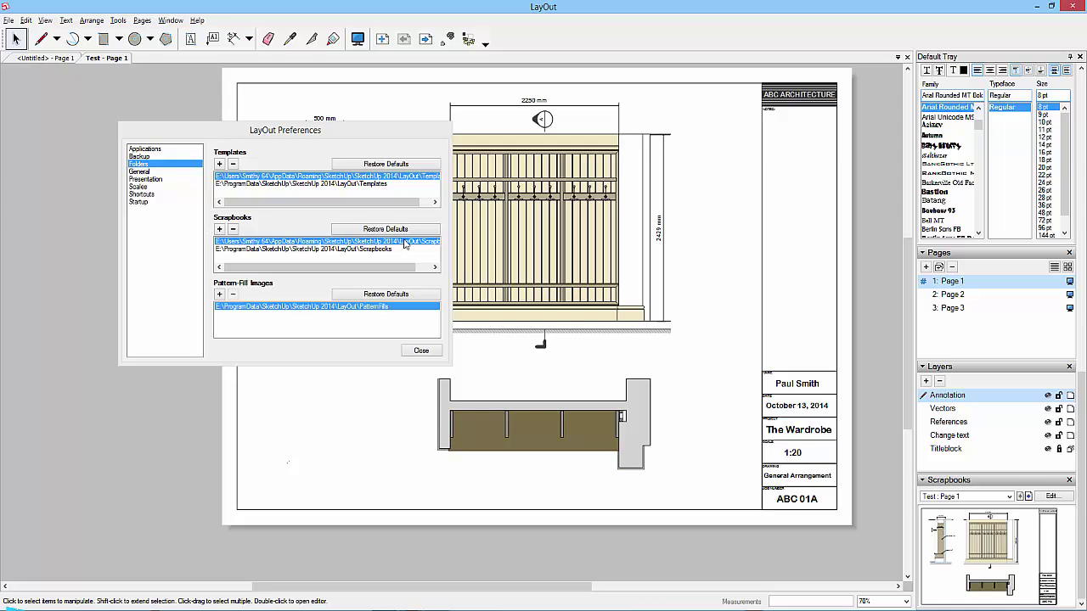
{"action": "left_click_drag", "start_coordinate": [416, 270], "coordinate": [297, 270]}
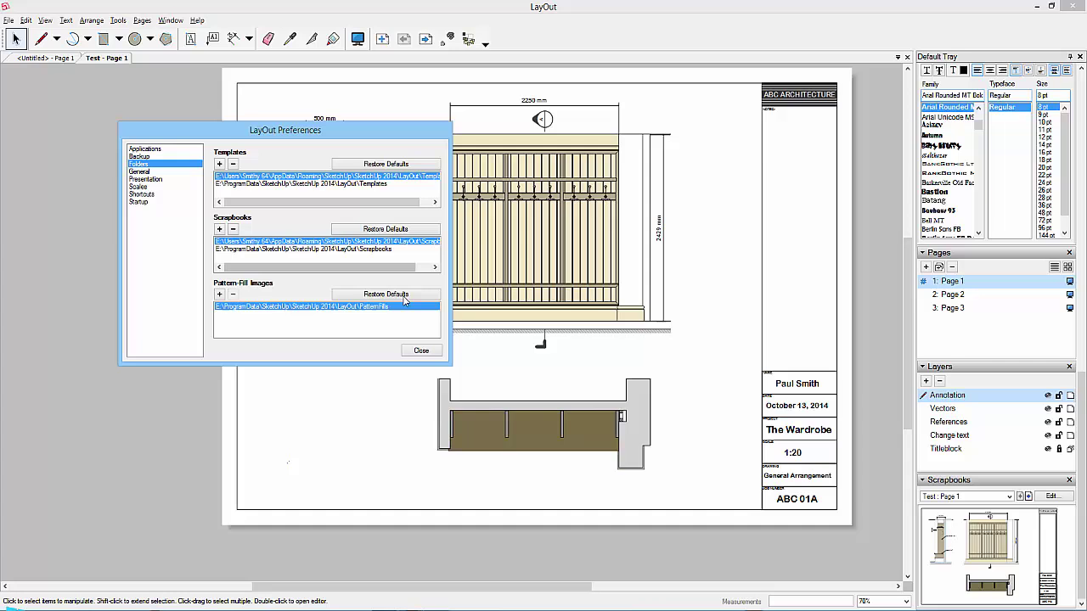
{"action": "left_click", "coordinate": [418, 352]}
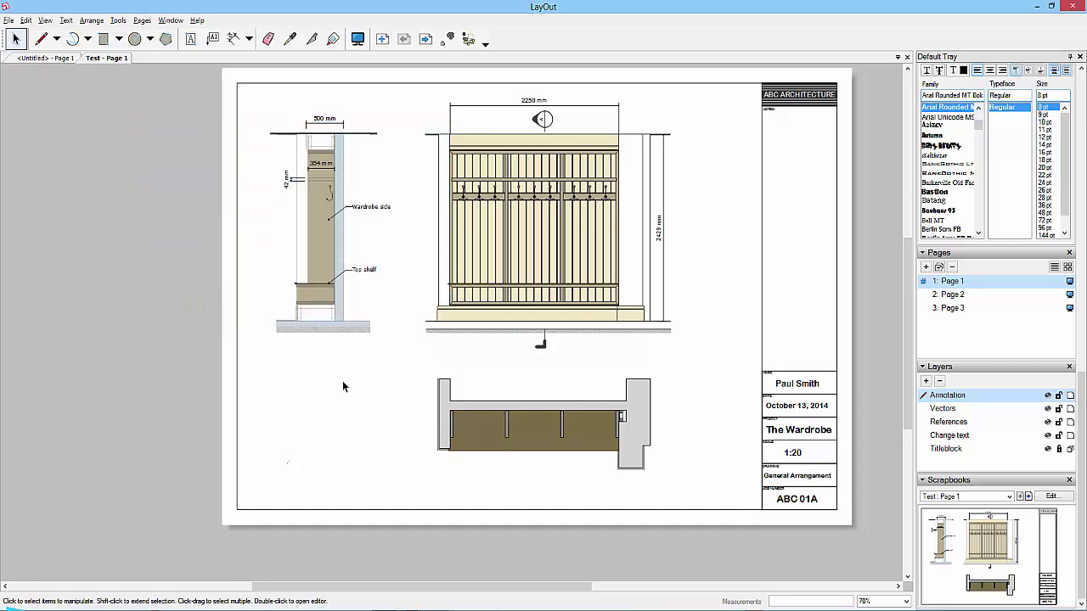